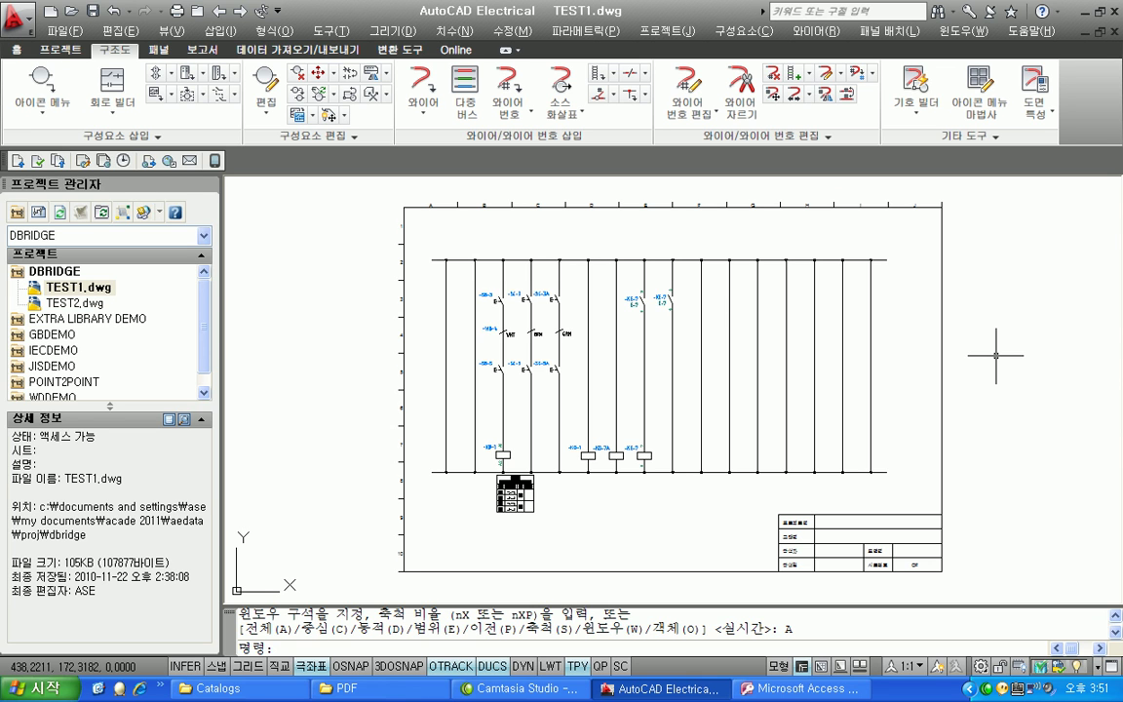
# - Switch to Microsoft Access, close the open _TERMPROPS_ENTRELEC and TRMS tables, and reopen the TRMS catalog table
pyautogui.click(799, 688)
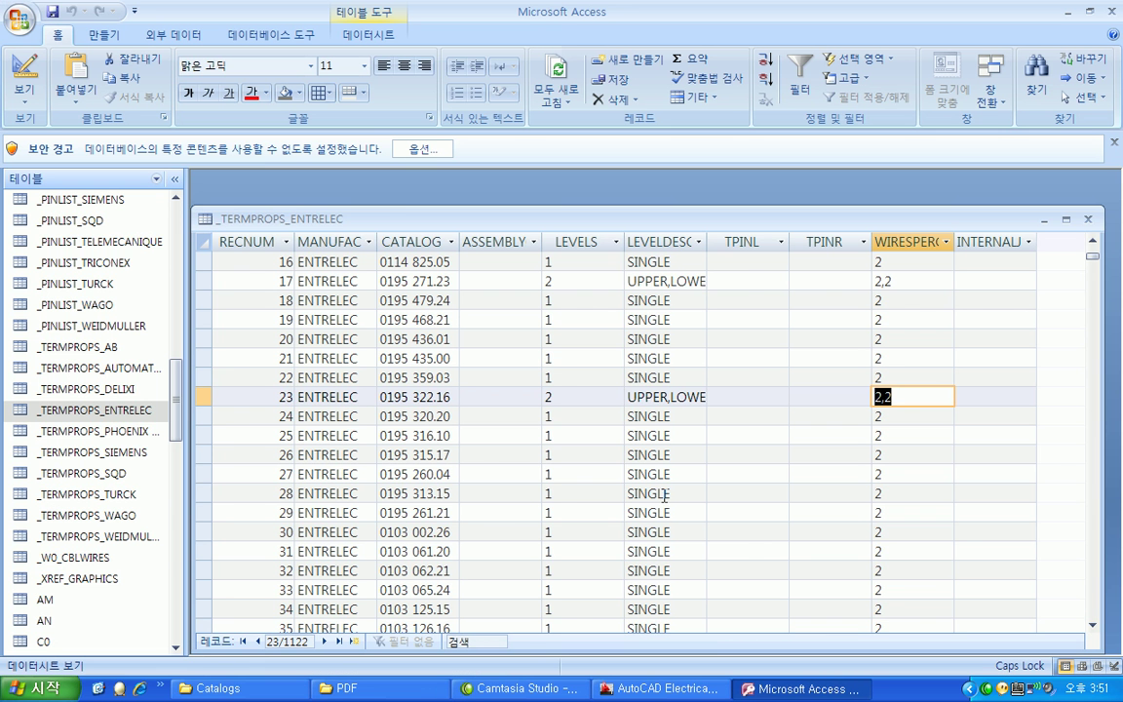
pyautogui.click(1088, 218)
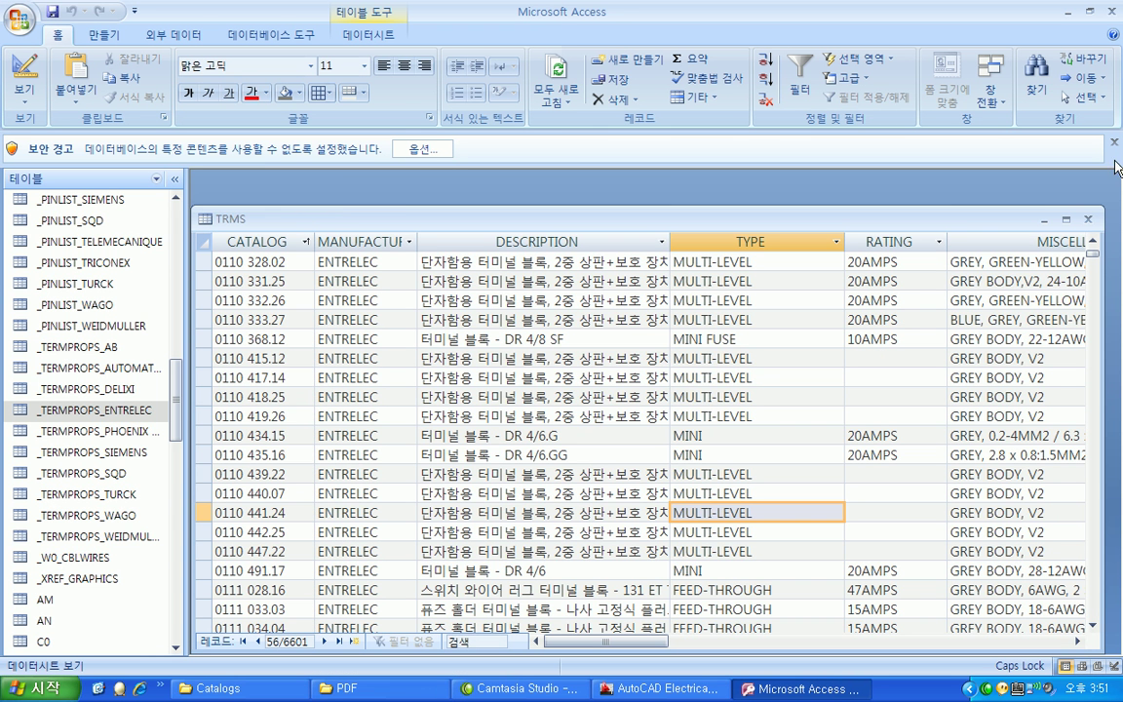
pyautogui.hotkey('ctrl', 'F4')
pyautogui.moveTo(172, 413); pyautogui.dragTo(176, 614)
pyautogui.click(73, 542)
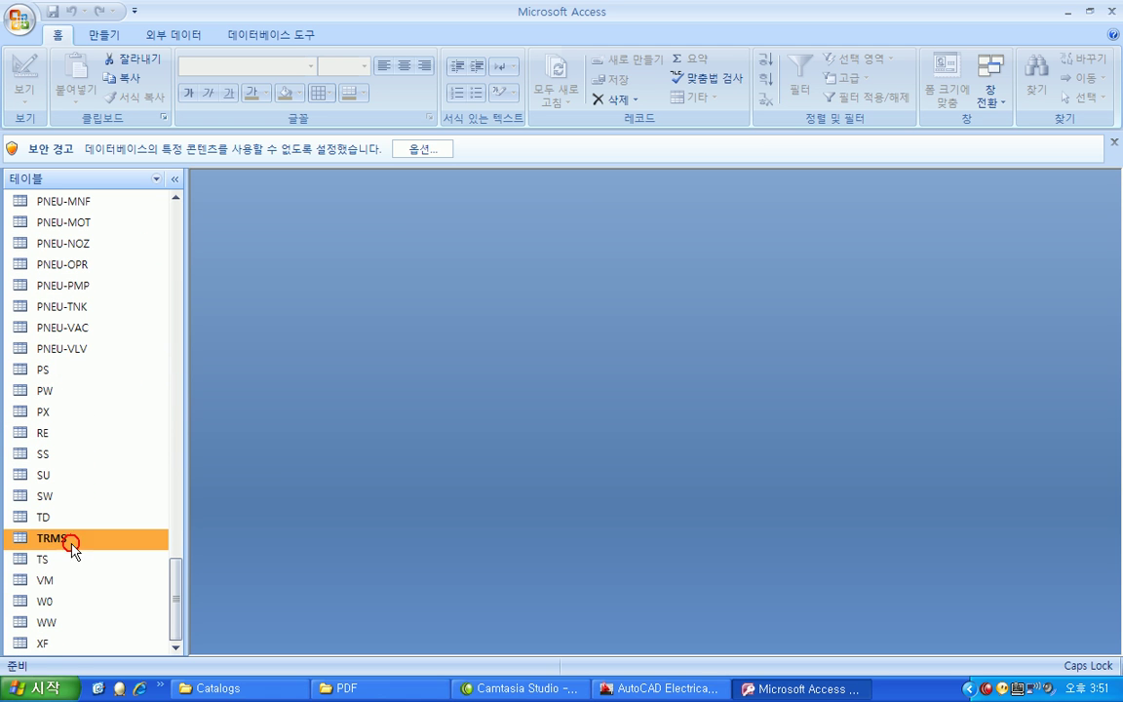
pyautogui.doubleClick(83, 552)
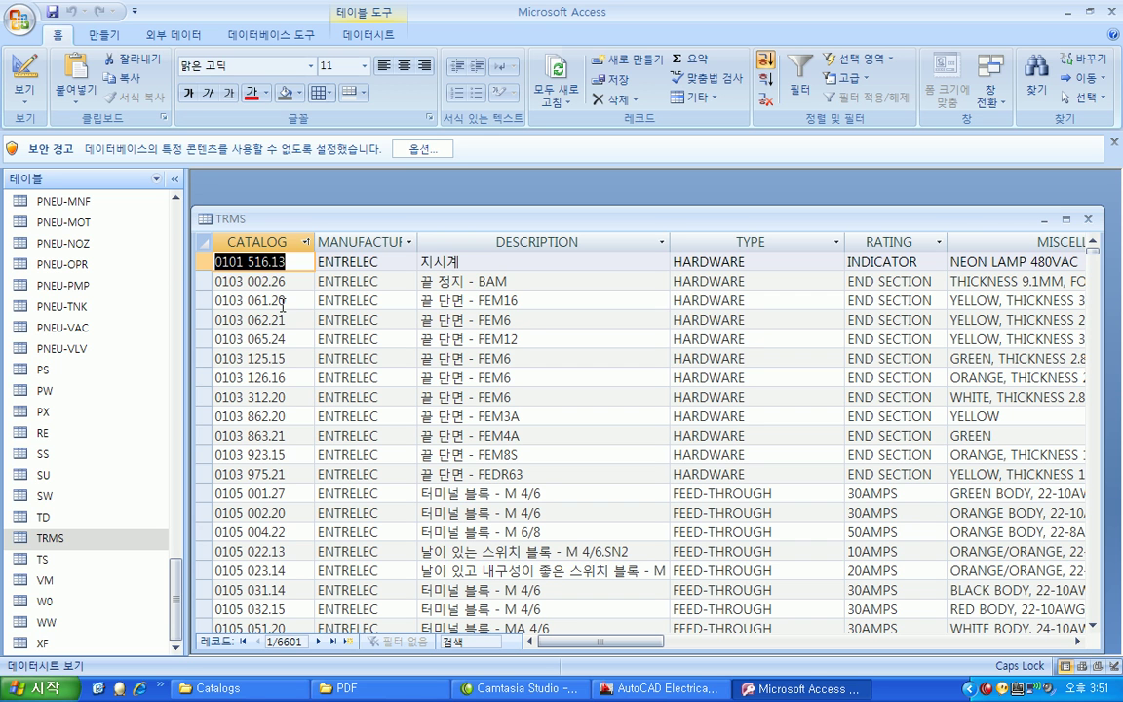
# - Examine the TYPE values of the ENTRELEC terminal records in the TRMS table, down to the multi-level terminals
pyautogui.click(696, 296)
pyautogui.scroll(-12, 645, 380)
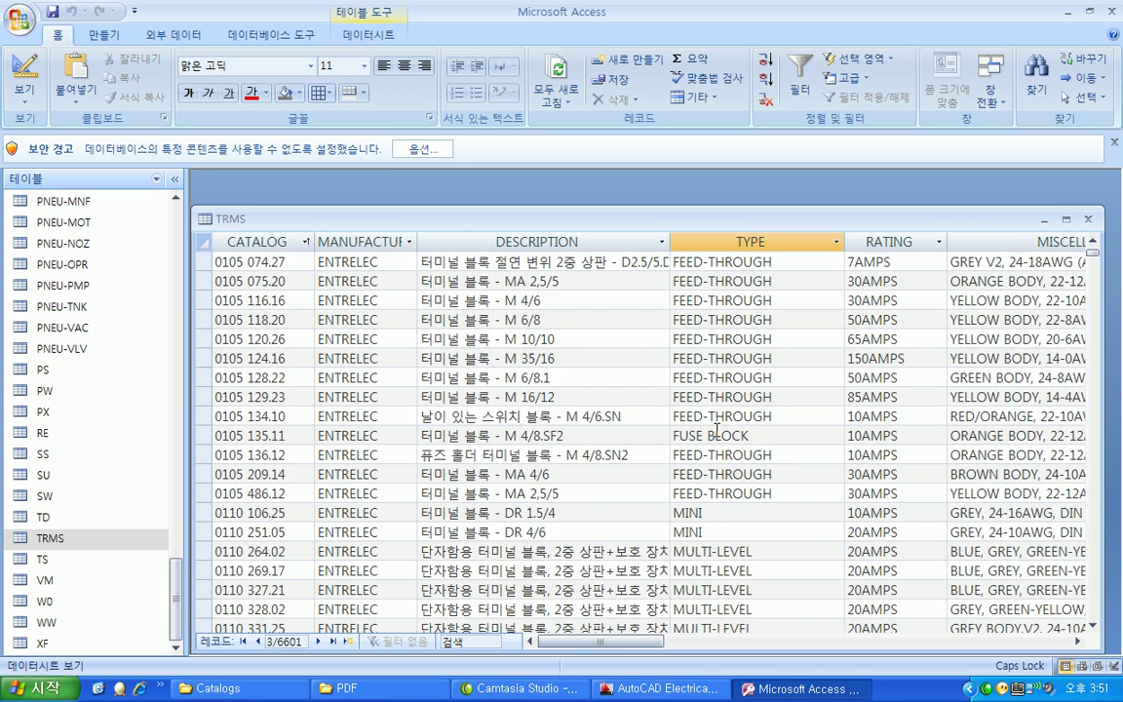
pyautogui.click(718, 435)
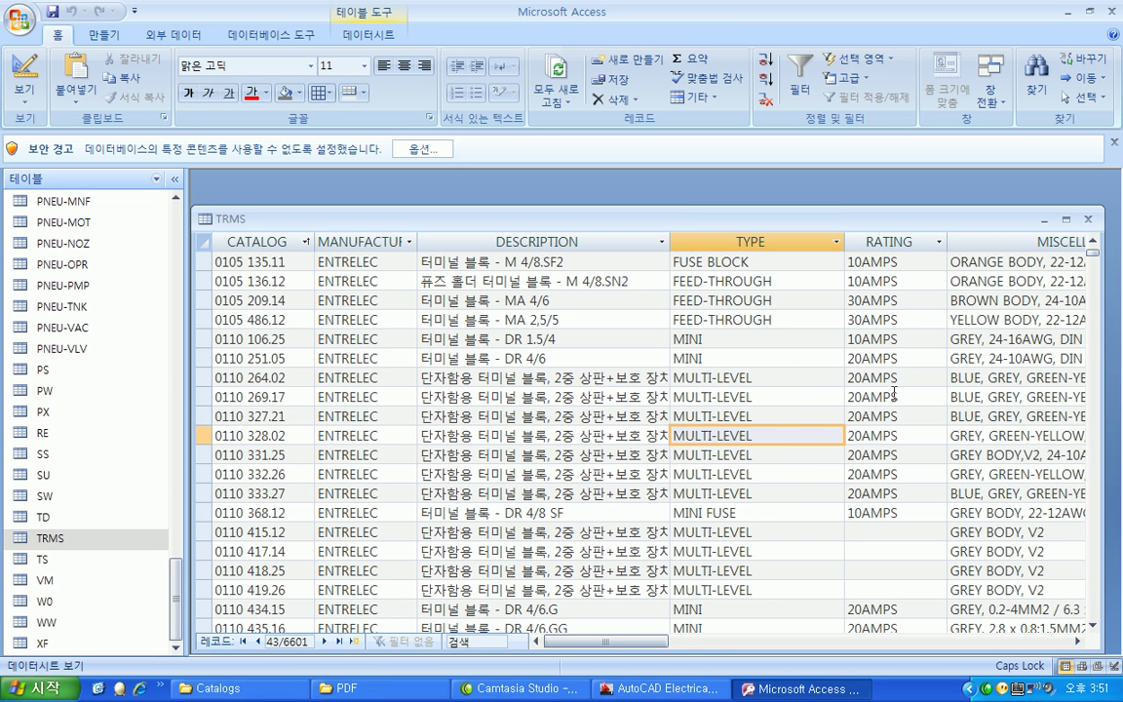
pyautogui.moveTo(646, 642)
pyautogui.mouseDown()
pyautogui.moveTo(862, 643)
pyautogui.moveTo(635, 640)
pyautogui.mouseUp()
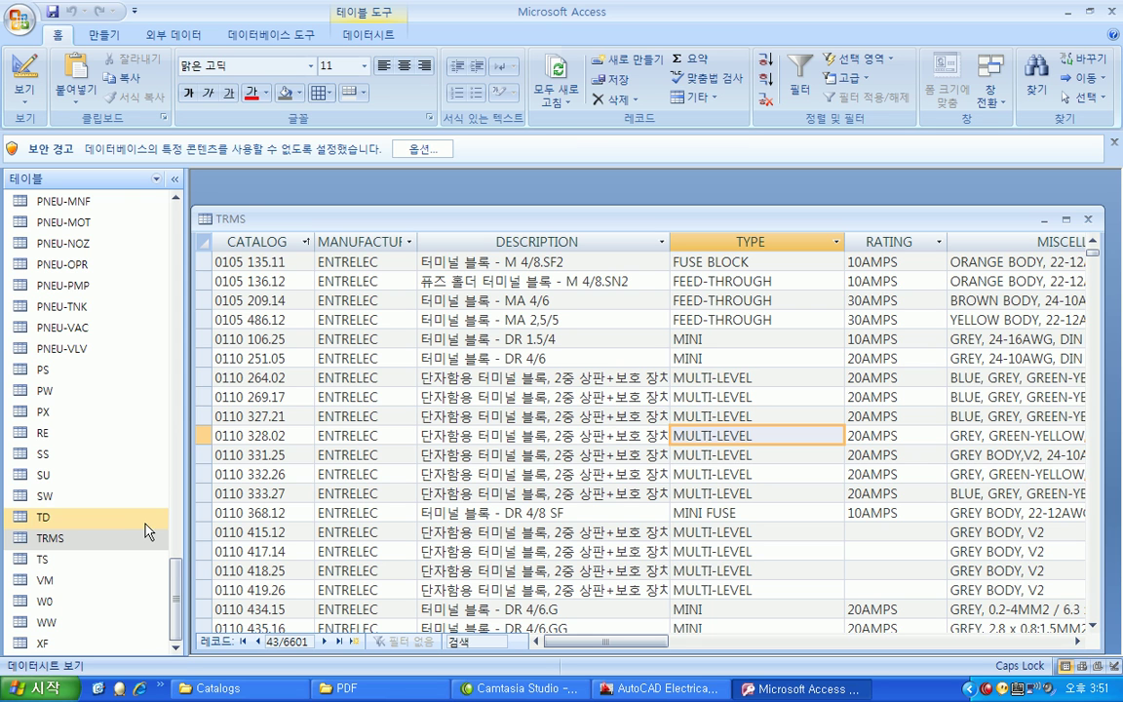
# - Open the _TERMPROPS_SQD table and examine the manufacturer, catalog and levels values of its terminal records
pyautogui.moveTo(178, 579); pyautogui.dragTo(192, 387)
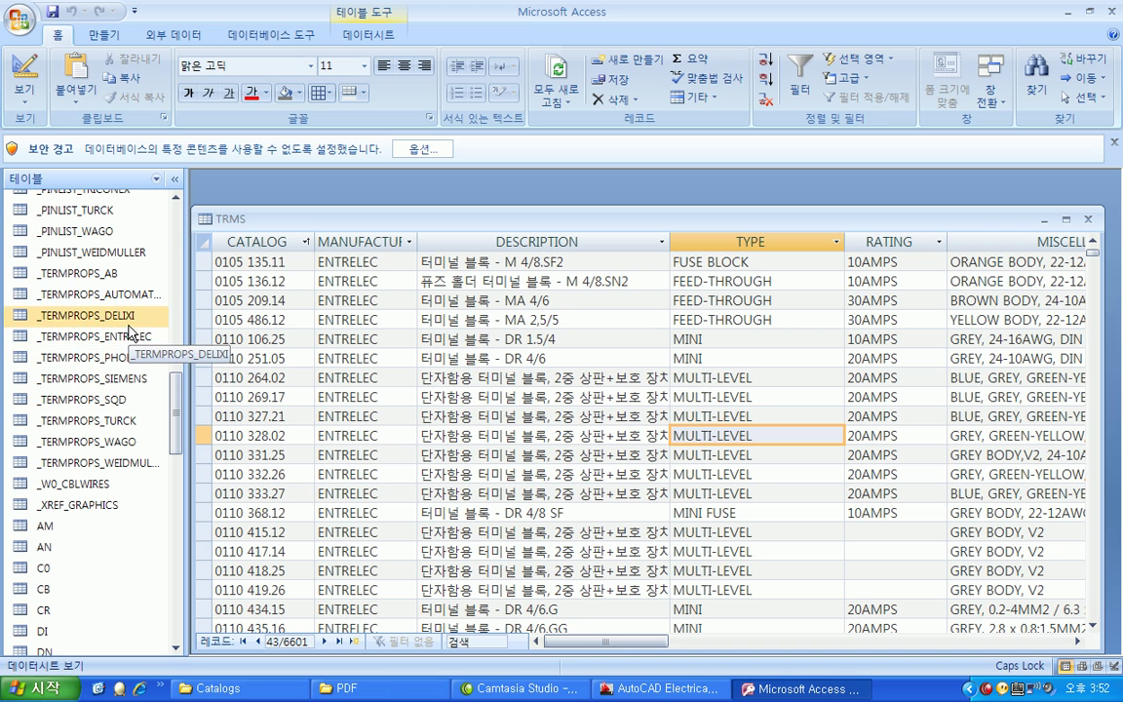
pyautogui.doubleClick(124, 402)
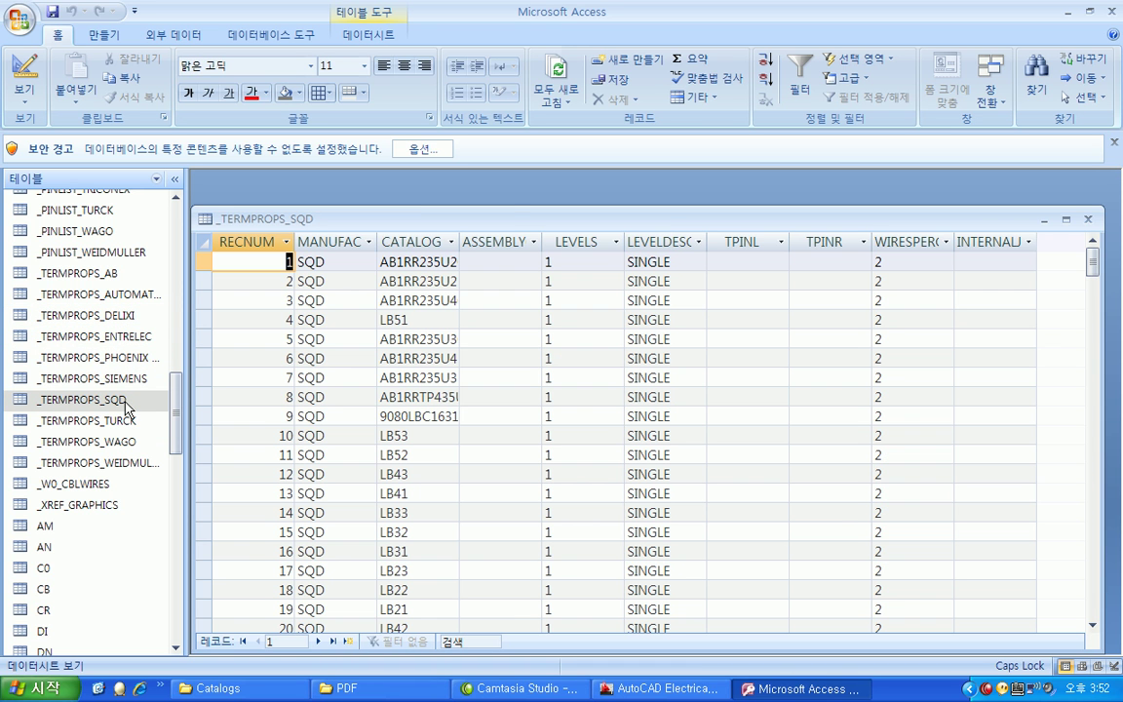
pyautogui.click(575, 474)
pyautogui.scroll(-20, 575, 473)
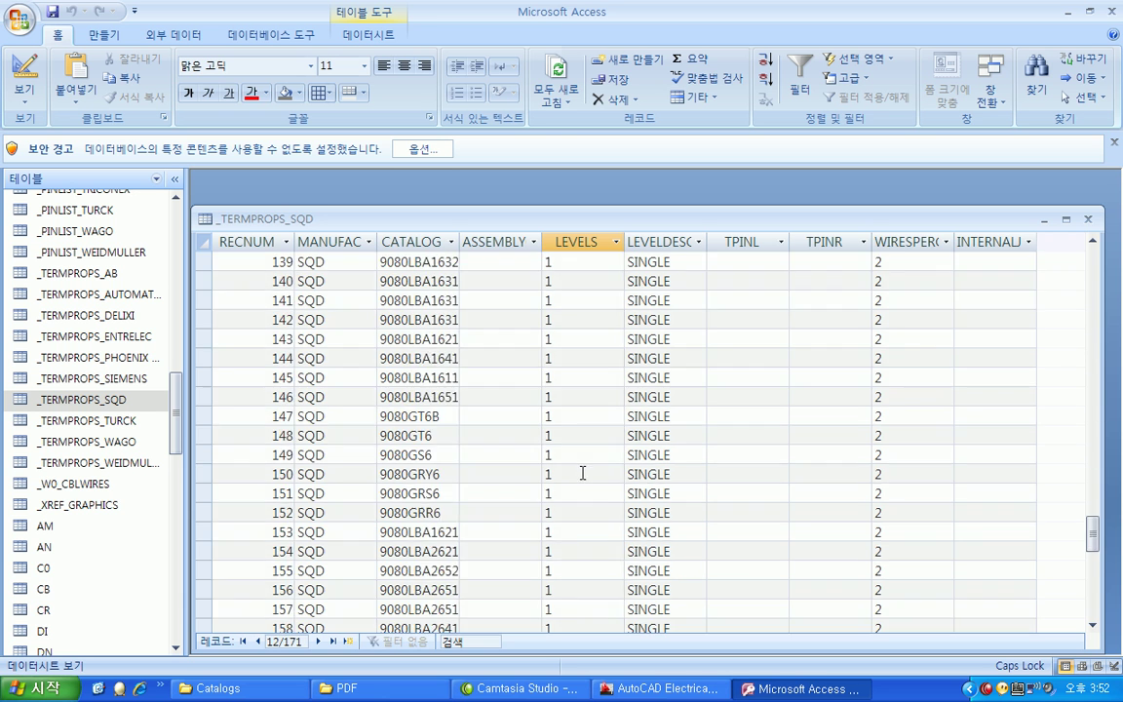
pyautogui.scroll(20, 596, 487)
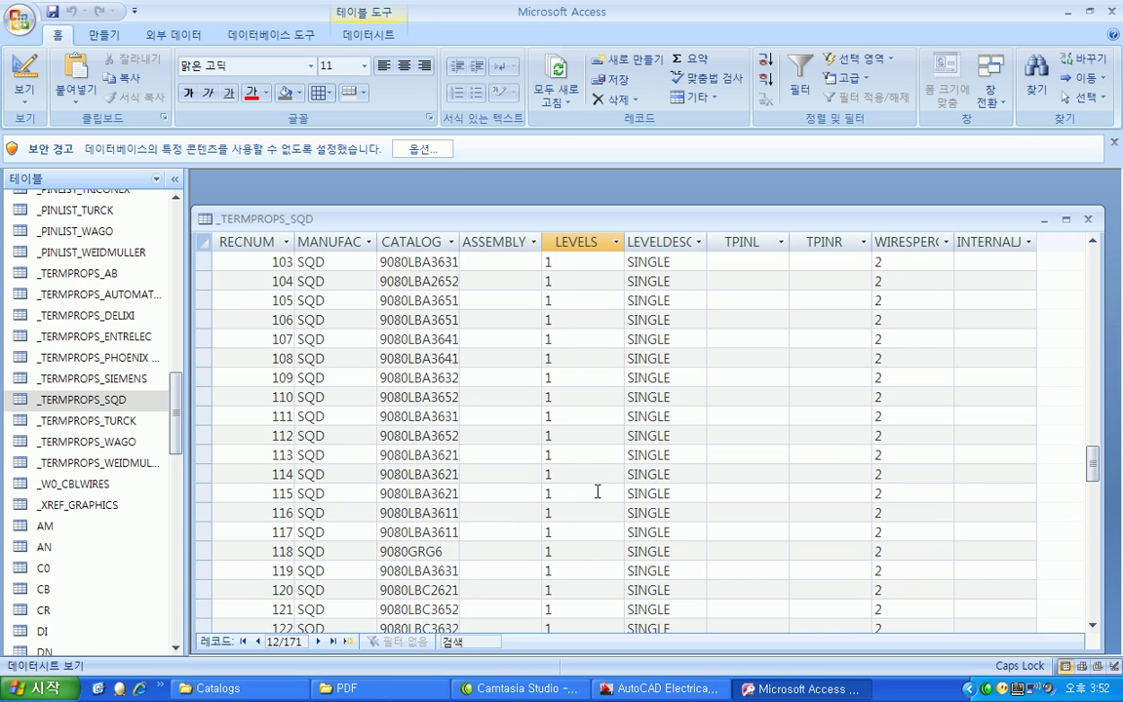
pyautogui.scroll(20, 595, 493)
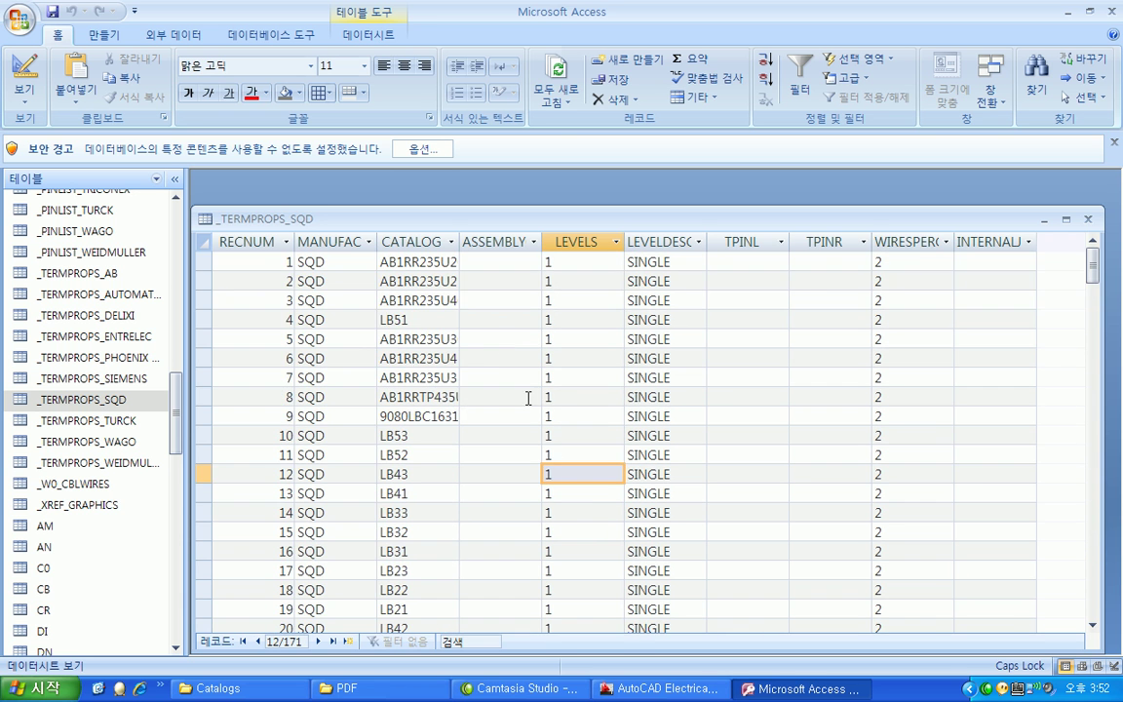
pyautogui.click(343, 261)
pyautogui.click(394, 261)
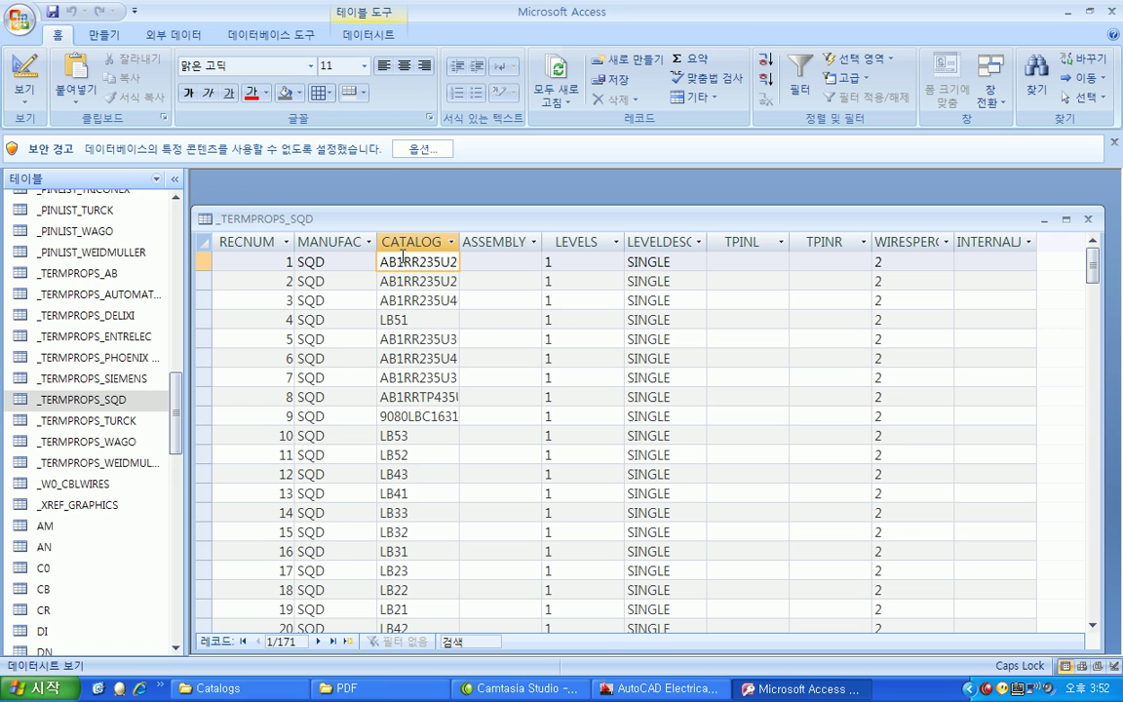
pyautogui.click(543, 261)
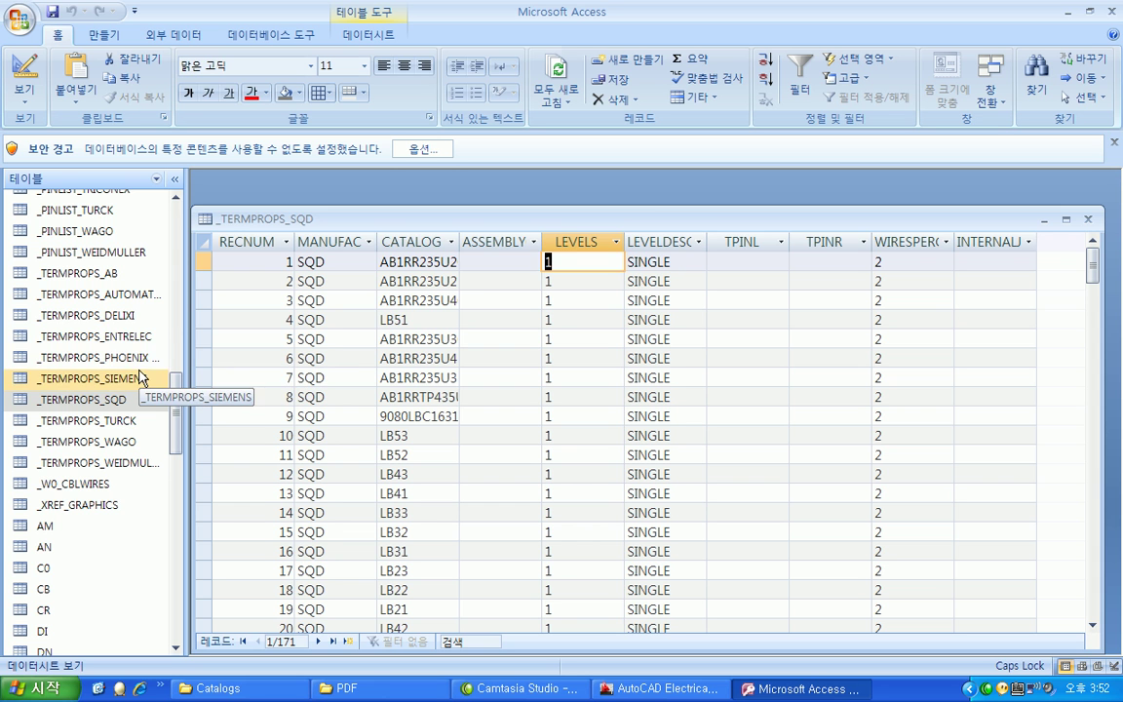
# - Open the _TERMPROPS_ENTRELEC table, inspect the two-level record 0195 166.12, and fit the LEVELDESCRIPTION column to its contents
pyautogui.click(121, 336)
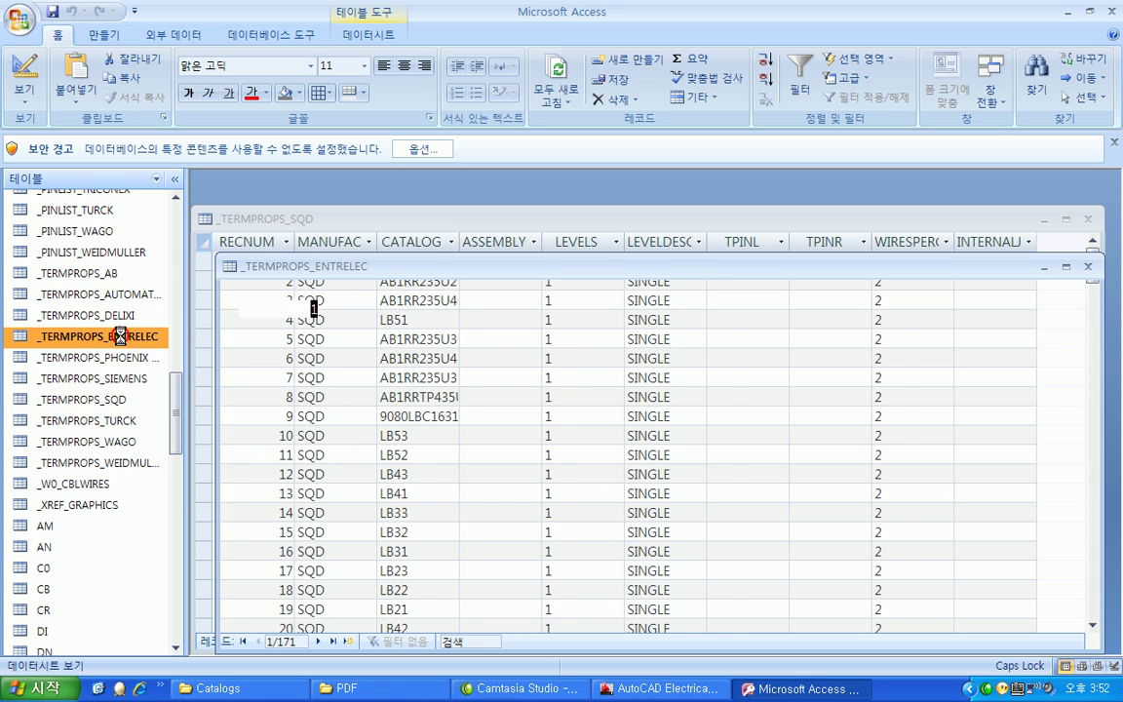
pyautogui.doubleClick(122, 336)
pyautogui.click(620, 364)
pyautogui.scroll(-7, 620, 377)
pyautogui.scroll(-7, 619, 377)
pyautogui.scroll(4, 620, 377)
pyautogui.scroll(-5, 620, 377)
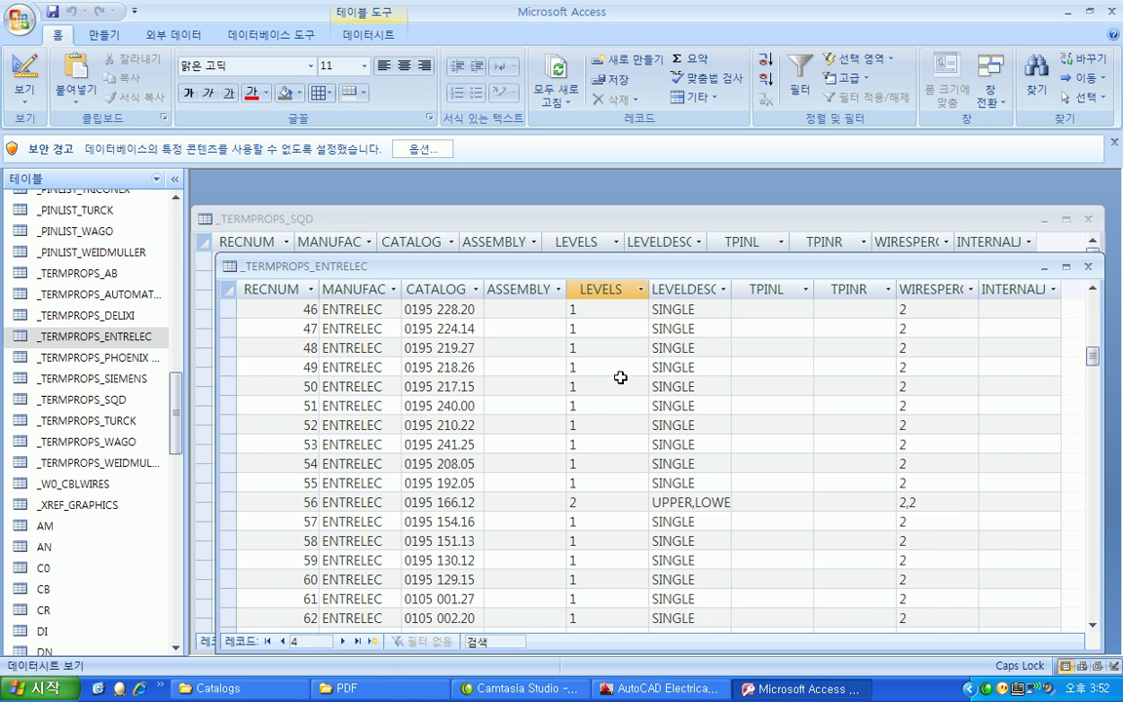
pyautogui.scroll(-2, 620, 377)
pyautogui.click(617, 392)
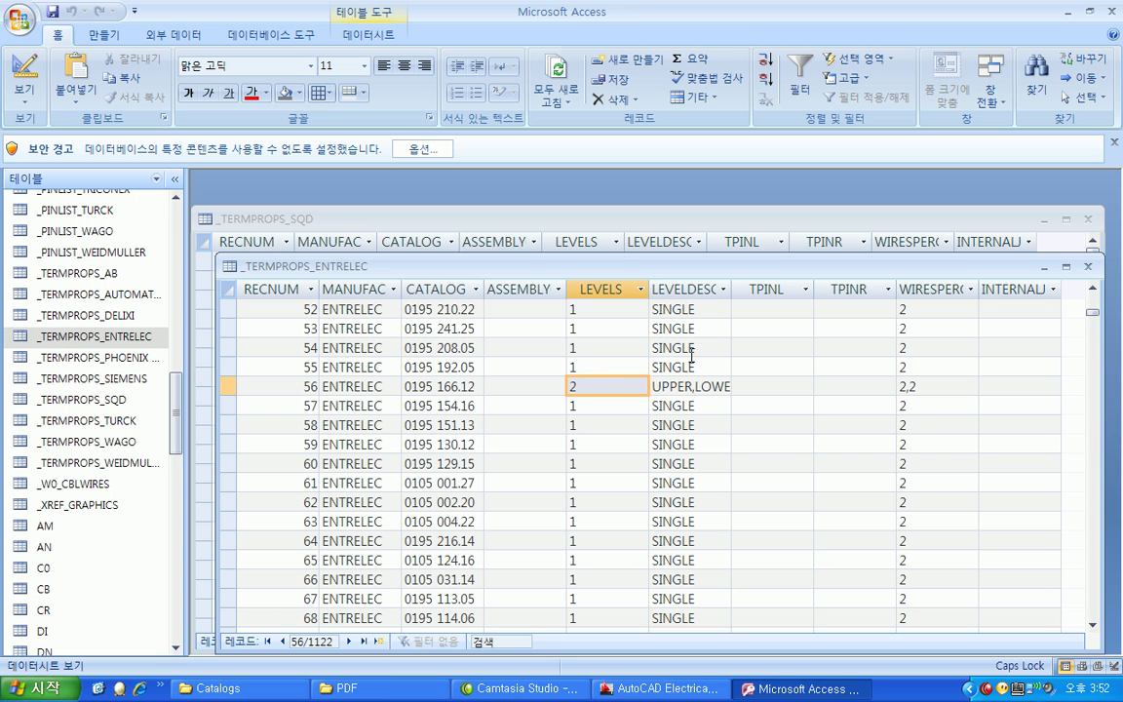
pyautogui.doubleClick(729, 290)
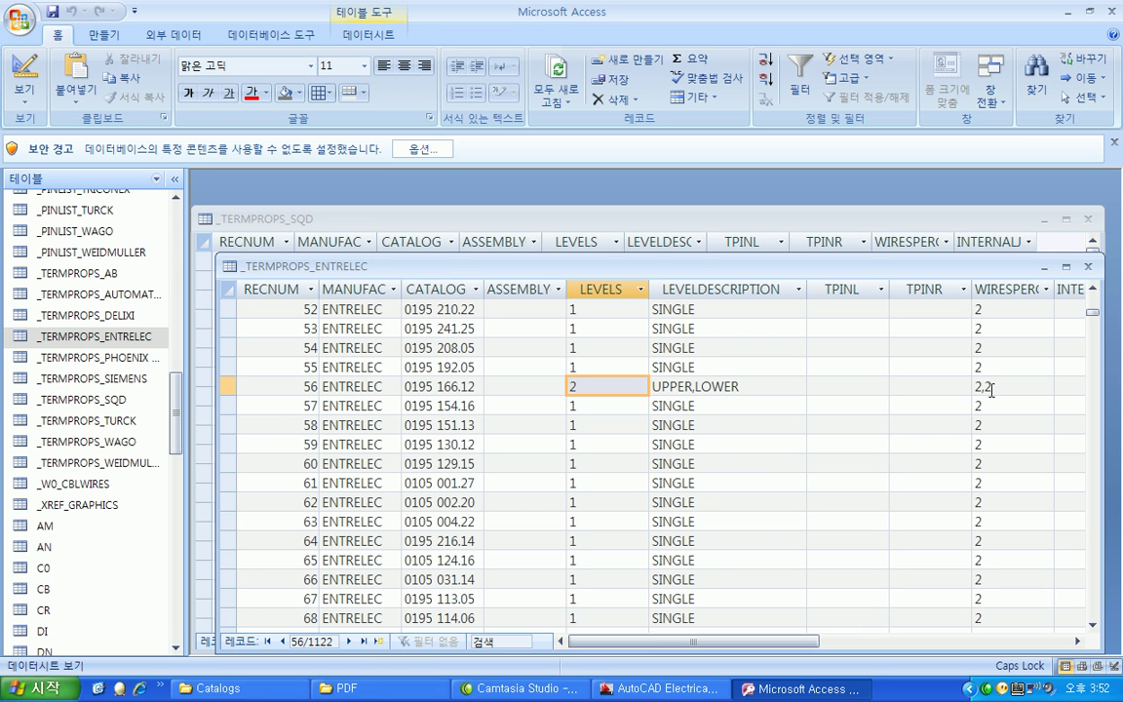
# - Switch to AutoCAD Electrical and insert an HT0002 terminal symbol on the wire above coil -KD-7
pyautogui.click(598, 687)
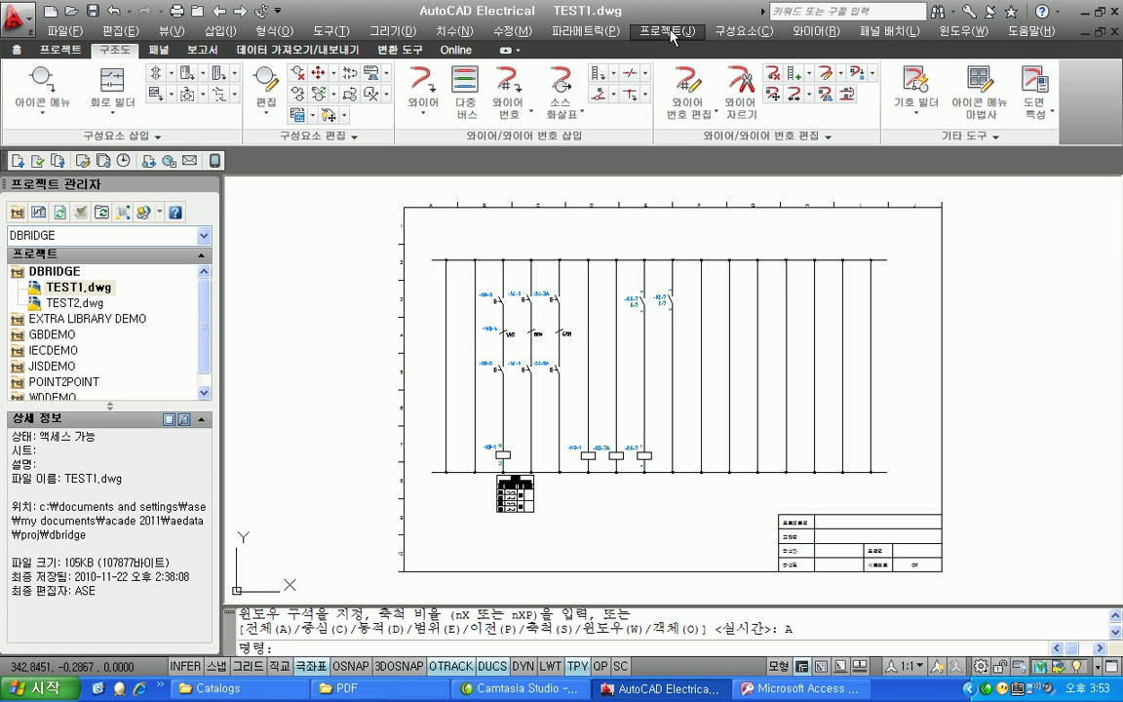
pyautogui.scroll(5, 601, 397)
pyautogui.moveTo(601, 398); pyautogui.dragTo(485, 343, button='middle')
pyautogui.scroll(-1, 485, 344)
pyautogui.scroll(3, 485, 343)
pyautogui.scroll(-3, 481, 340)
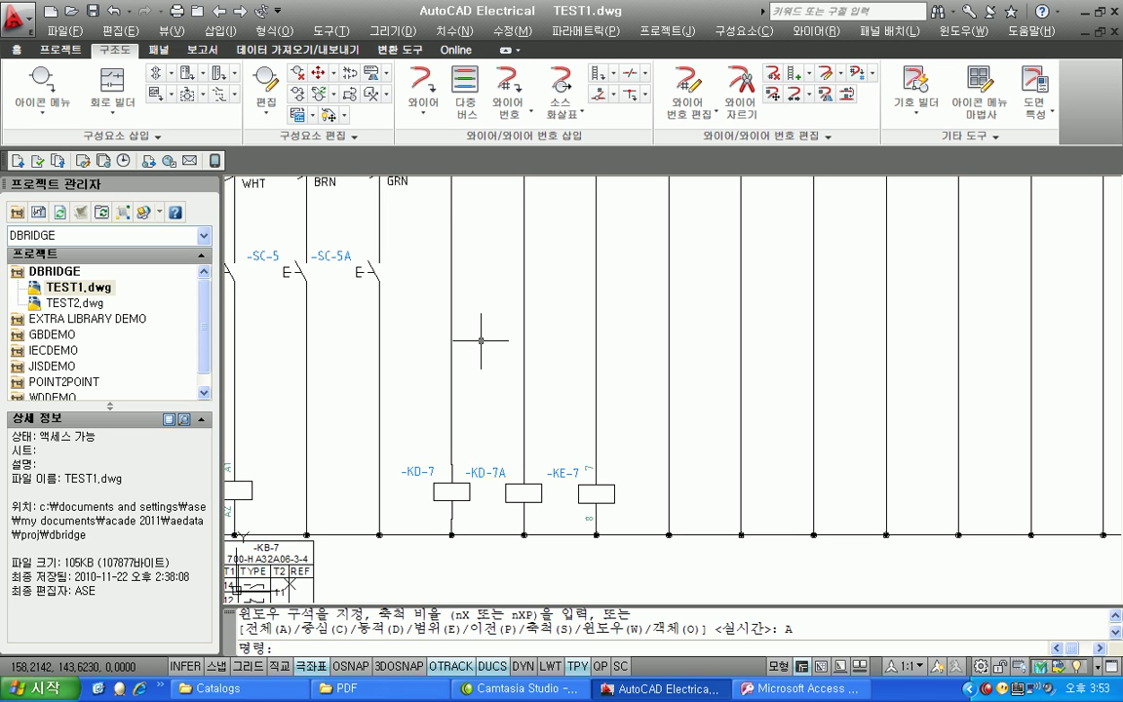
pyautogui.click(41, 82)
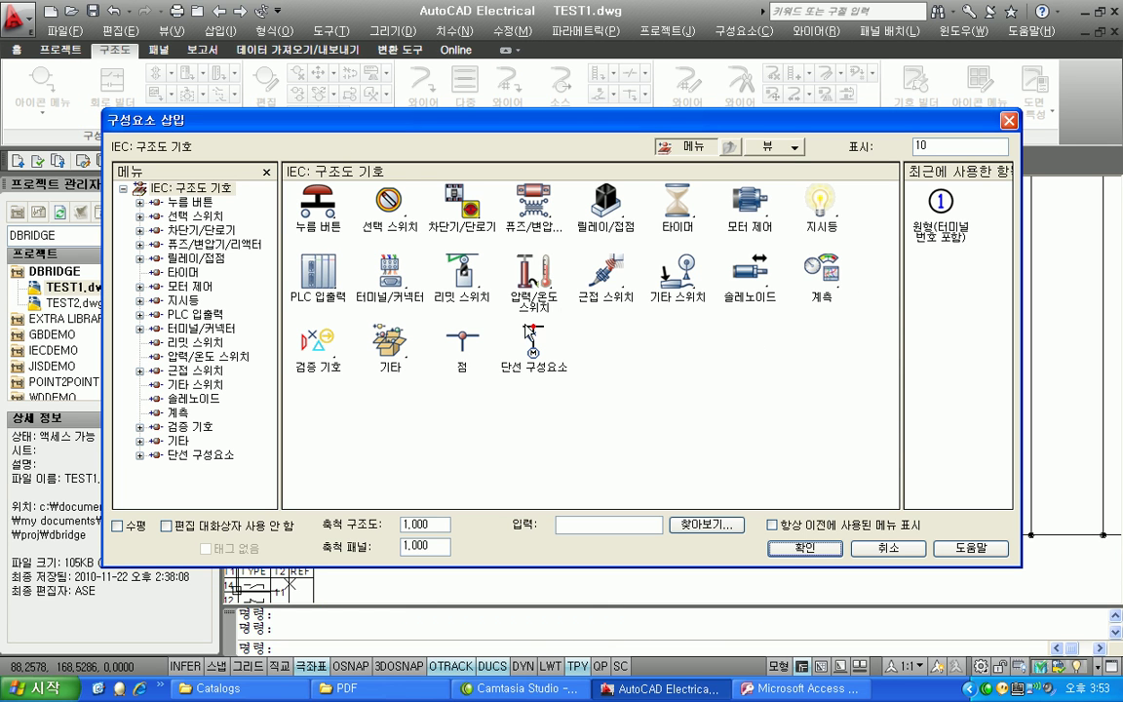
pyautogui.click(387, 277)
pyautogui.click(753, 224)
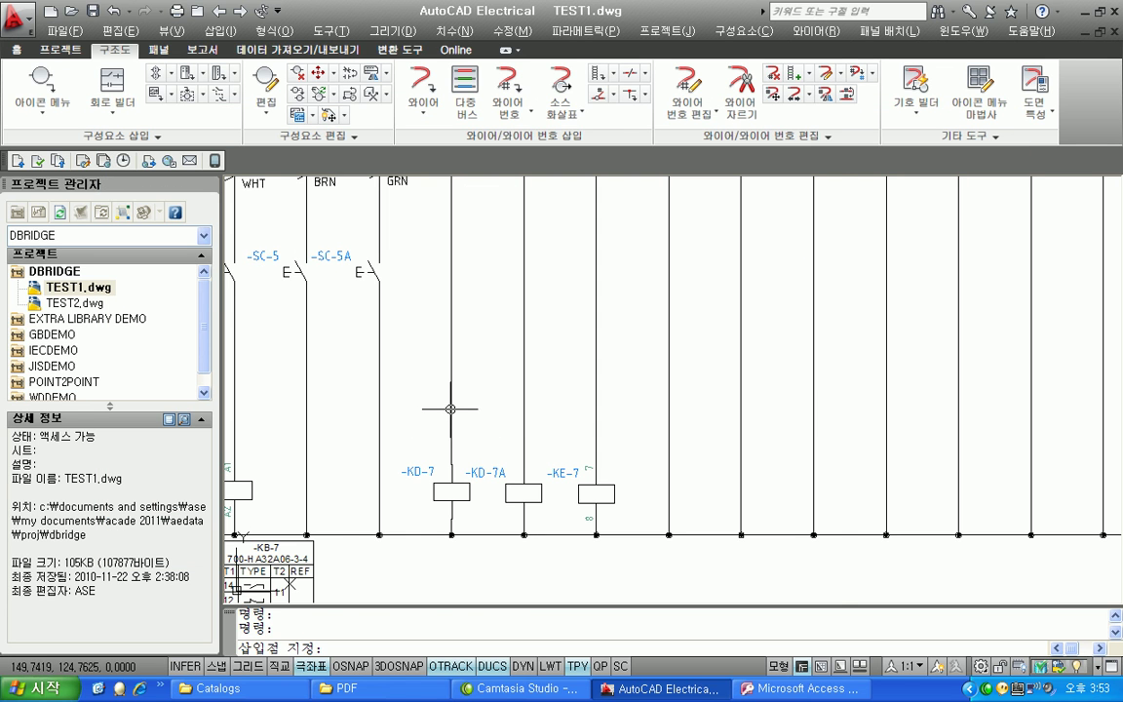
pyautogui.click(450, 409)
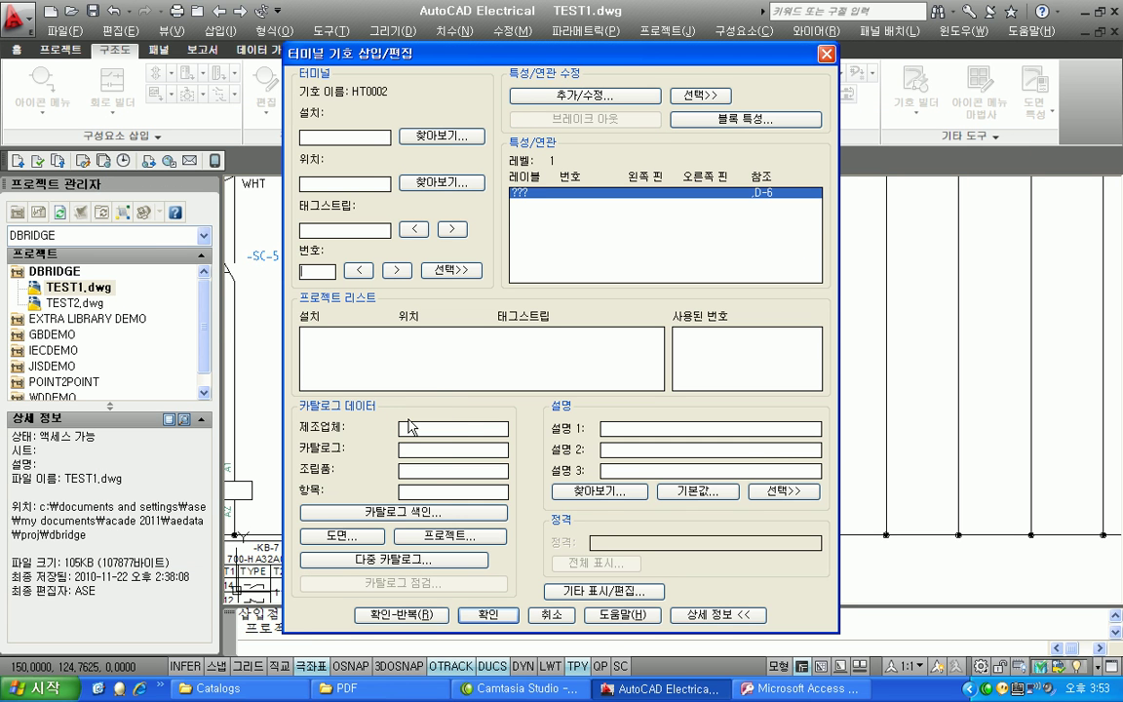
# - Open the catalog lookup for the new terminal and filter the manufacturer to ENTRELEC only instead of SIEMENS
pyautogui.click(424, 516)
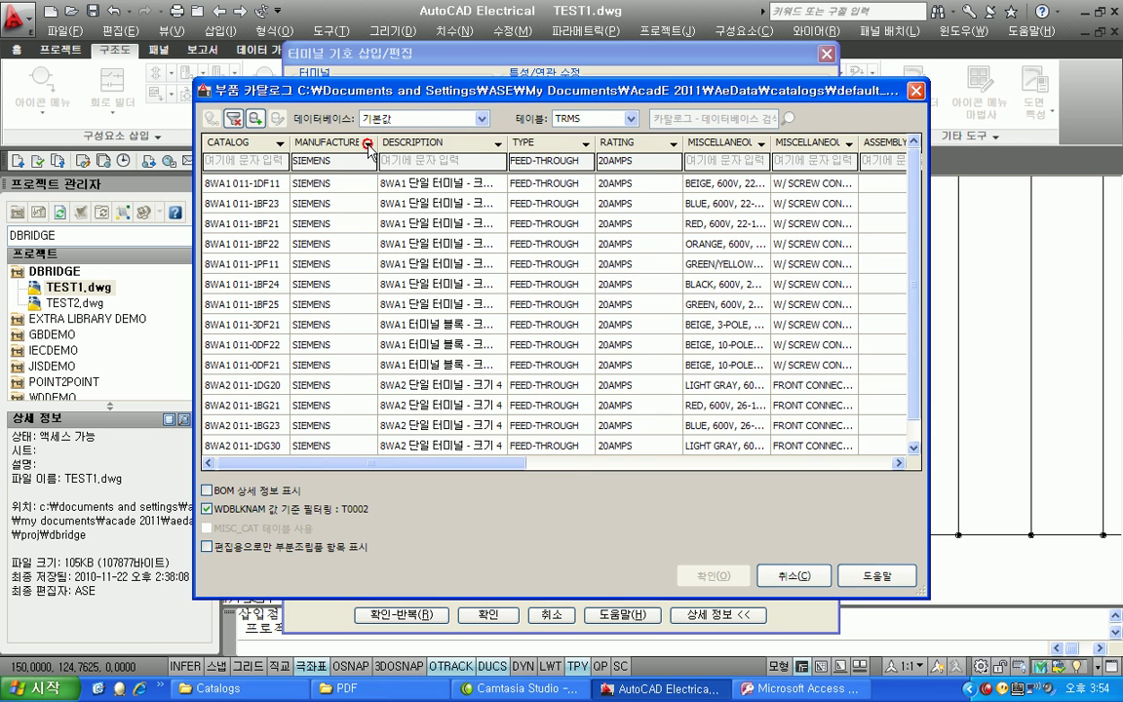
pyautogui.click(369, 144)
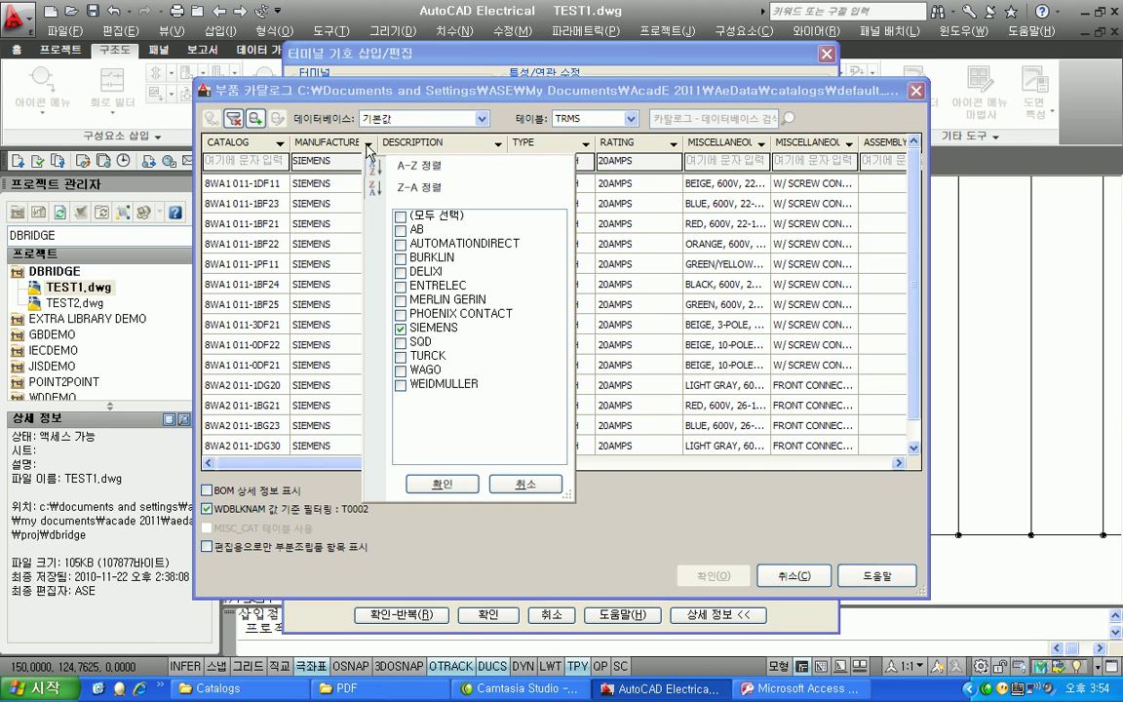
pyautogui.click(399, 329)
pyautogui.click(401, 286)
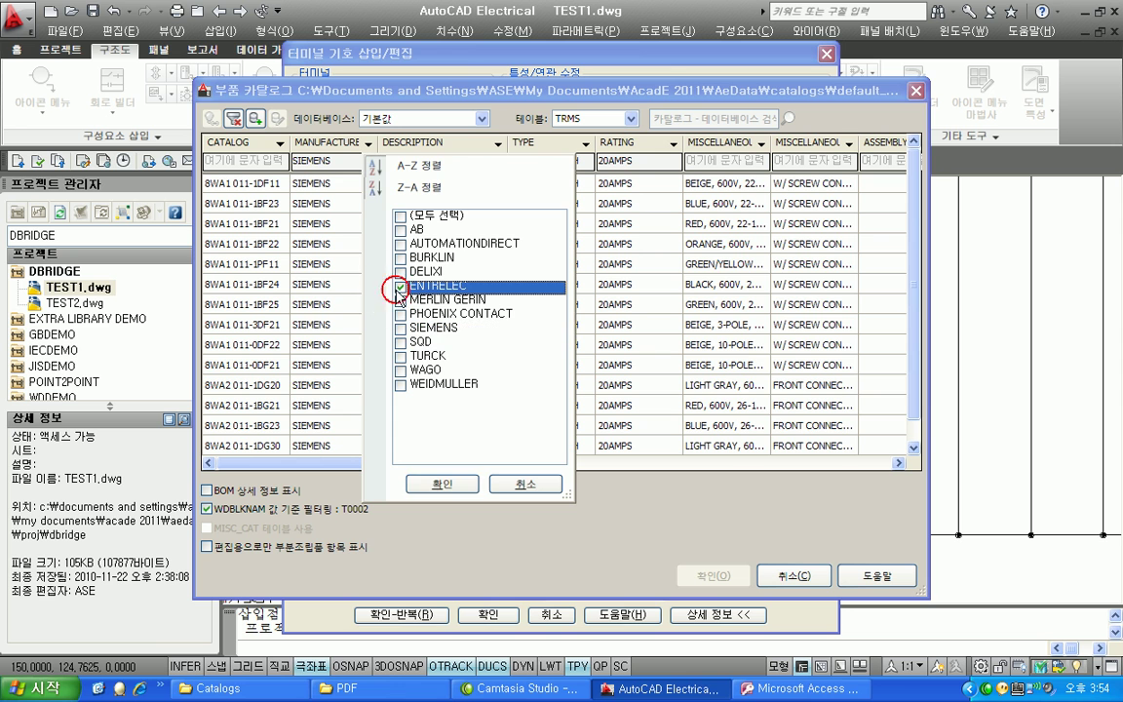
pyautogui.click(441, 483)
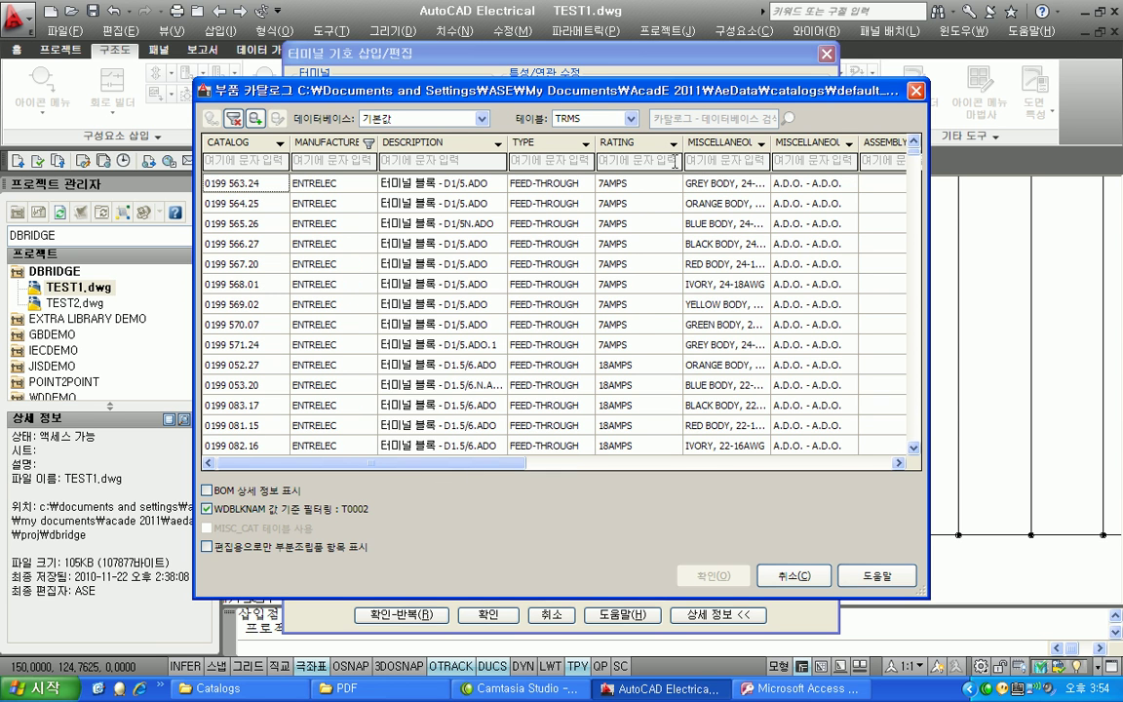
# - Filter the catalog type to MULTI-LEVEL only and assign ENTRELEC part 0199 219.03 to the terminal
pyautogui.click(583, 145)
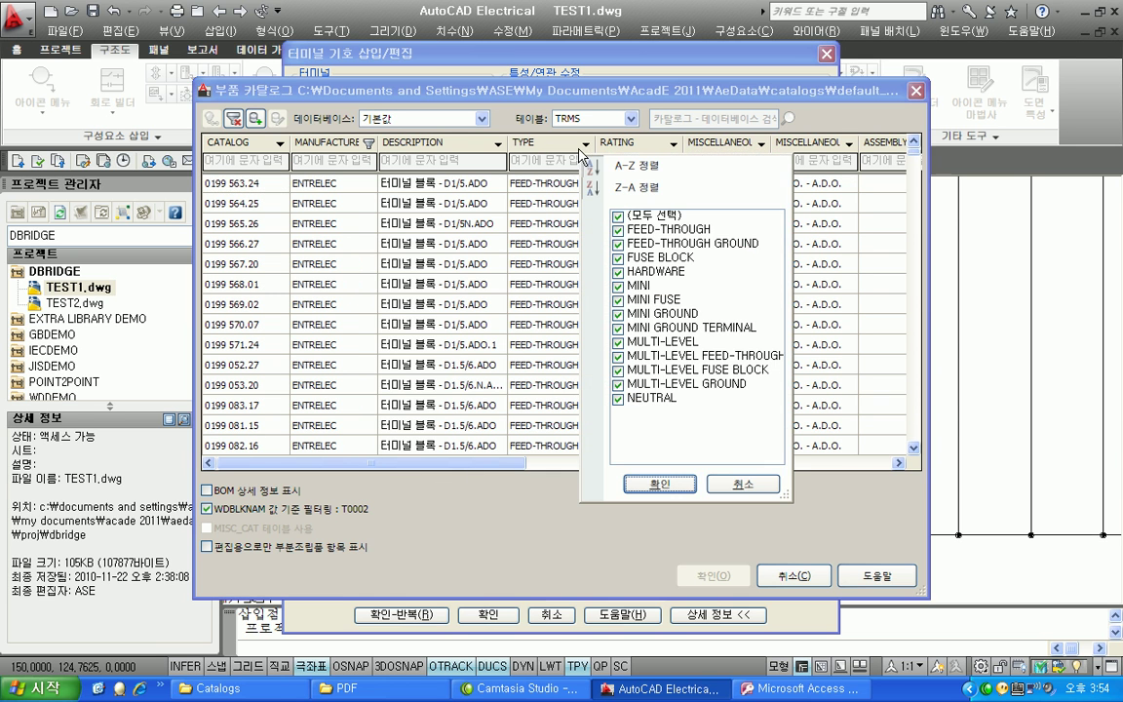
pyautogui.click(616, 217)
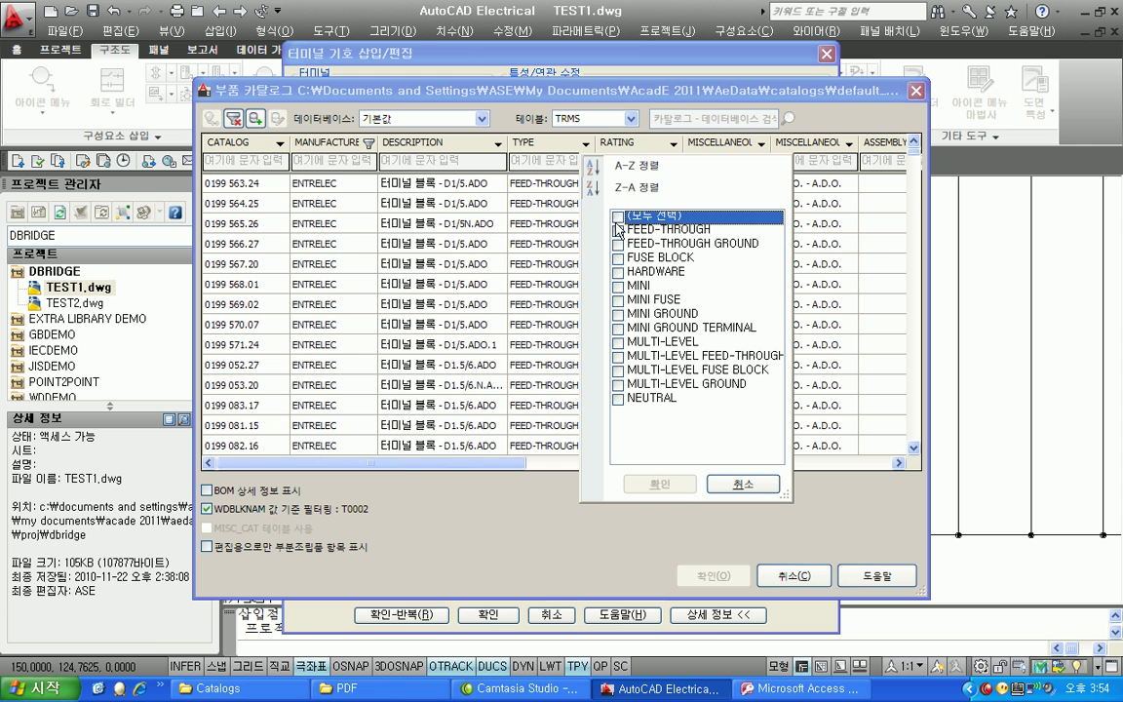
pyautogui.click(616, 342)
pyautogui.click(653, 484)
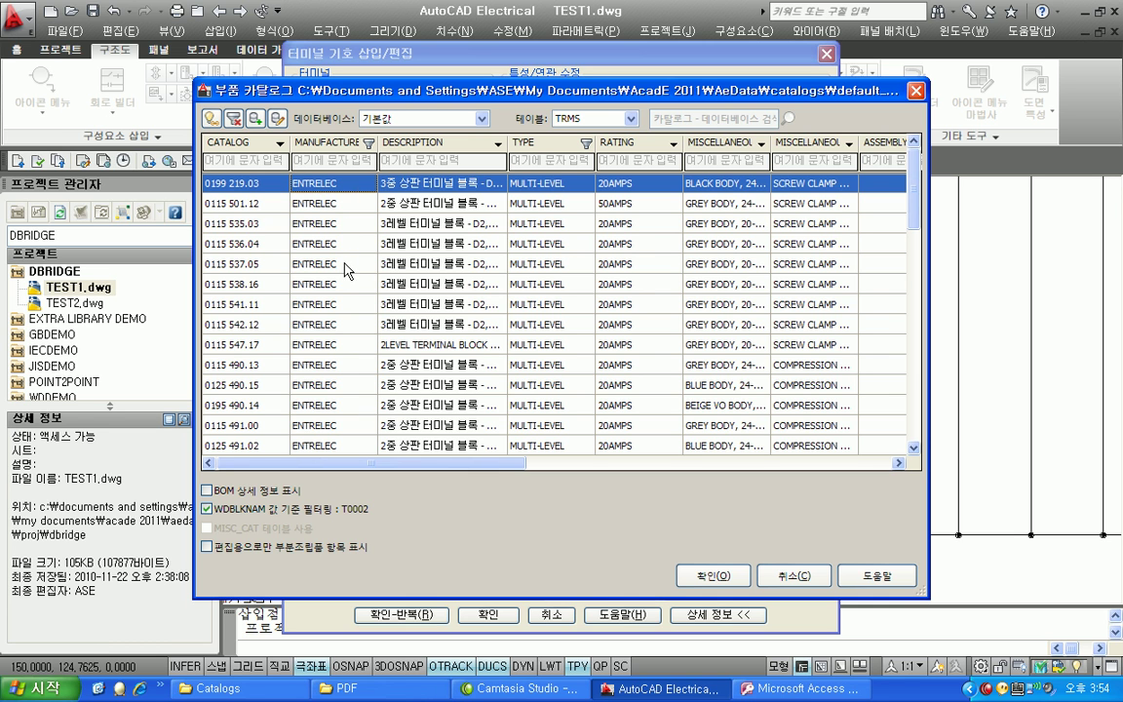
pyautogui.click(712, 575)
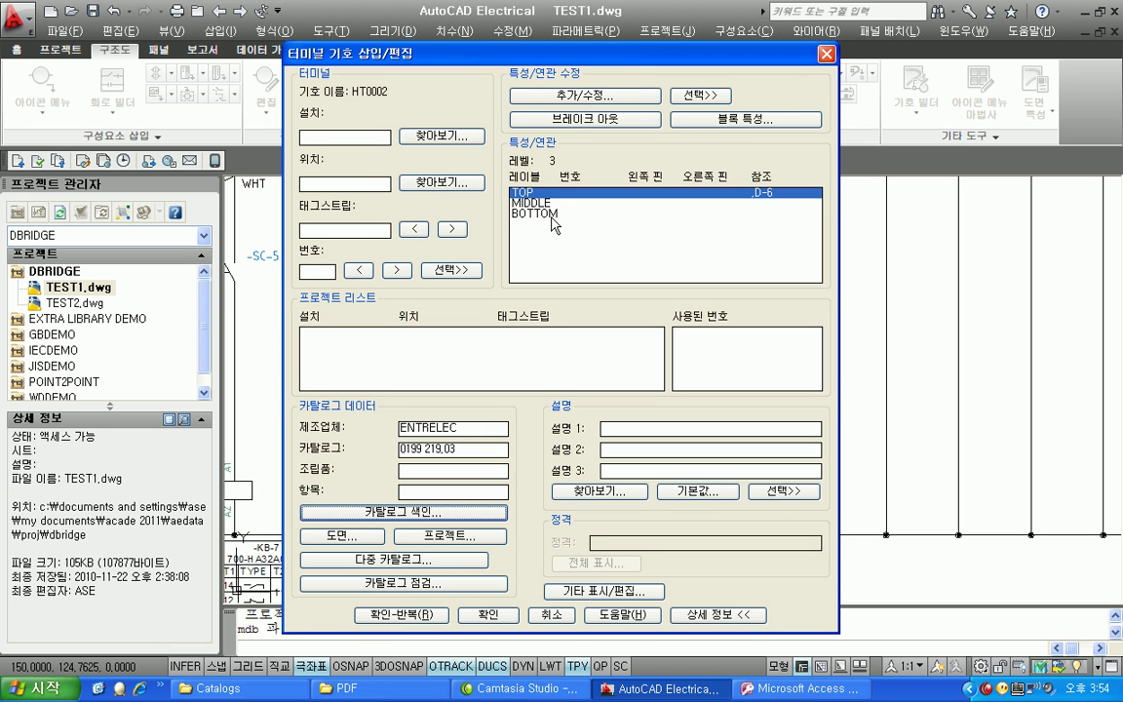
# - Reopen the parts catalog lookup from the terminal's catalog data
pyautogui.click(401, 471)
pyautogui.click(429, 511)
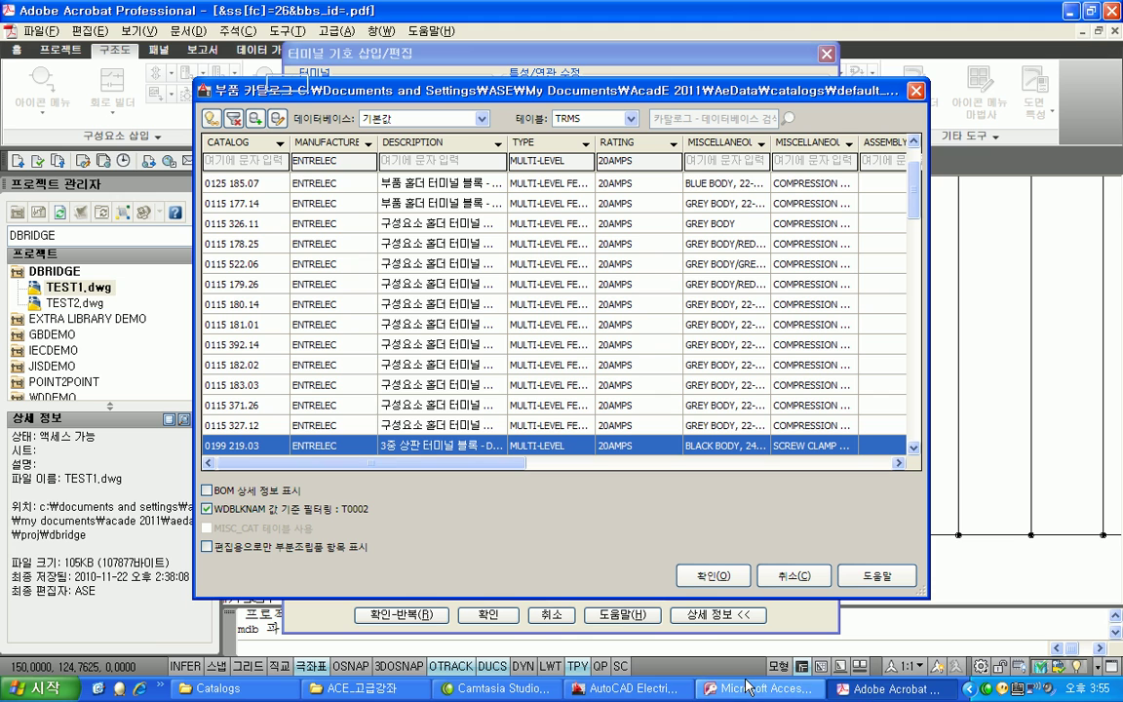
# - Switch to Adobe Acrobat and examine the model-number breakdown of the YongSung 75A fixed terminal block
pyautogui.click(872, 694)
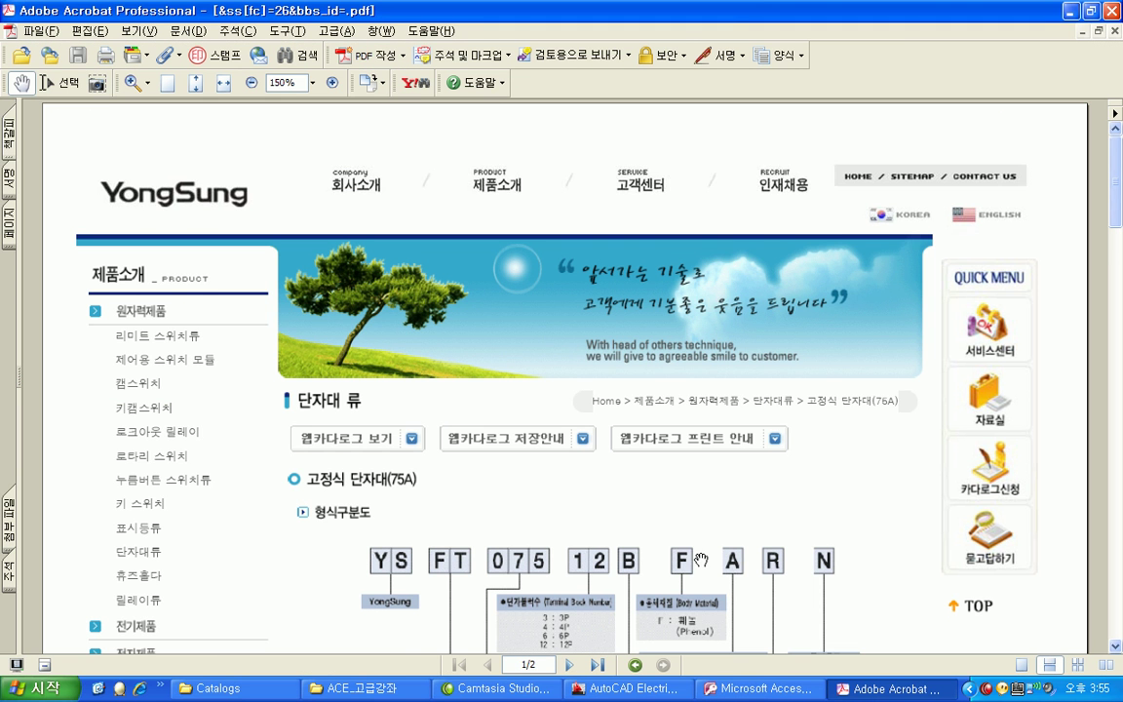
pyautogui.scroll(-2, 717, 542)
pyautogui.scroll(-1, 717, 542)
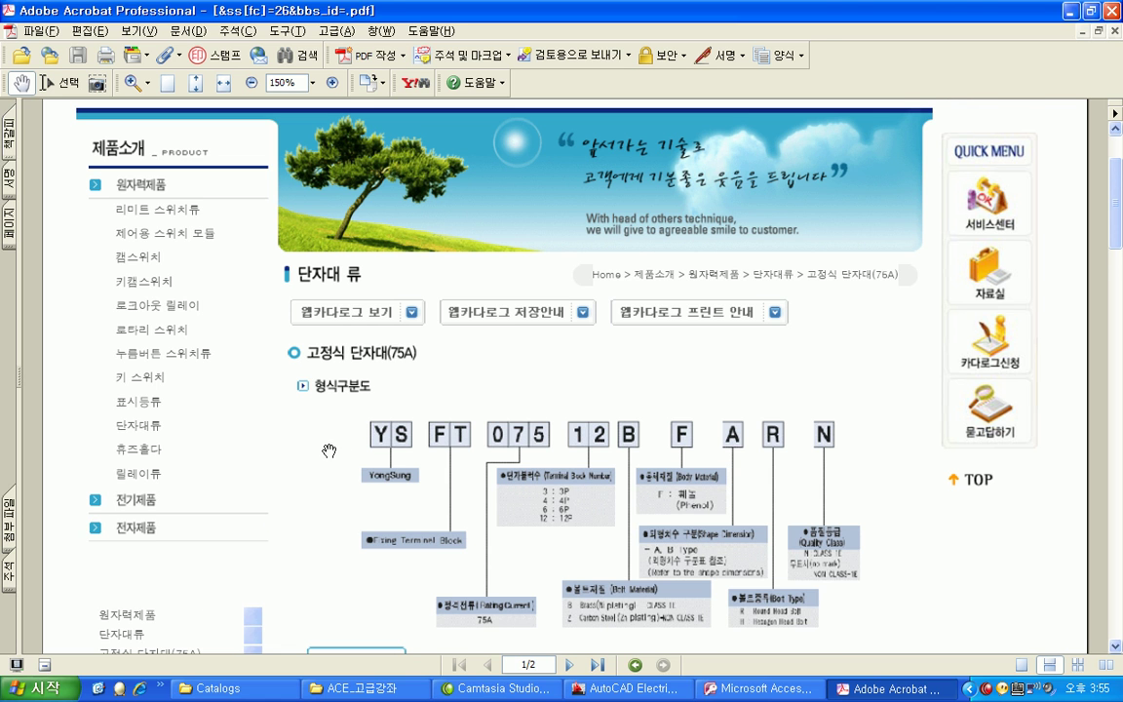
pyautogui.scroll(-2, 331, 450)
pyautogui.scroll(4, 322, 448)
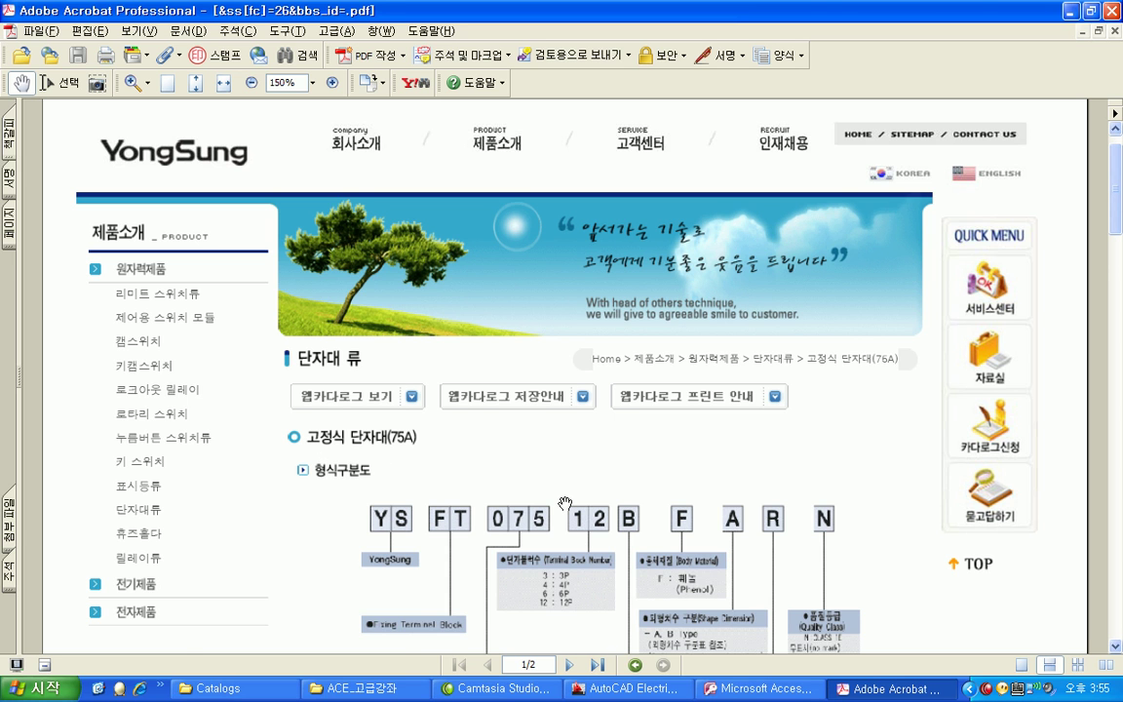
# - Examine the YongSung 75A terminal block's pole-count and body codes, product photos and panel mounting dimensions
pyautogui.scroll(-5, 565, 503)
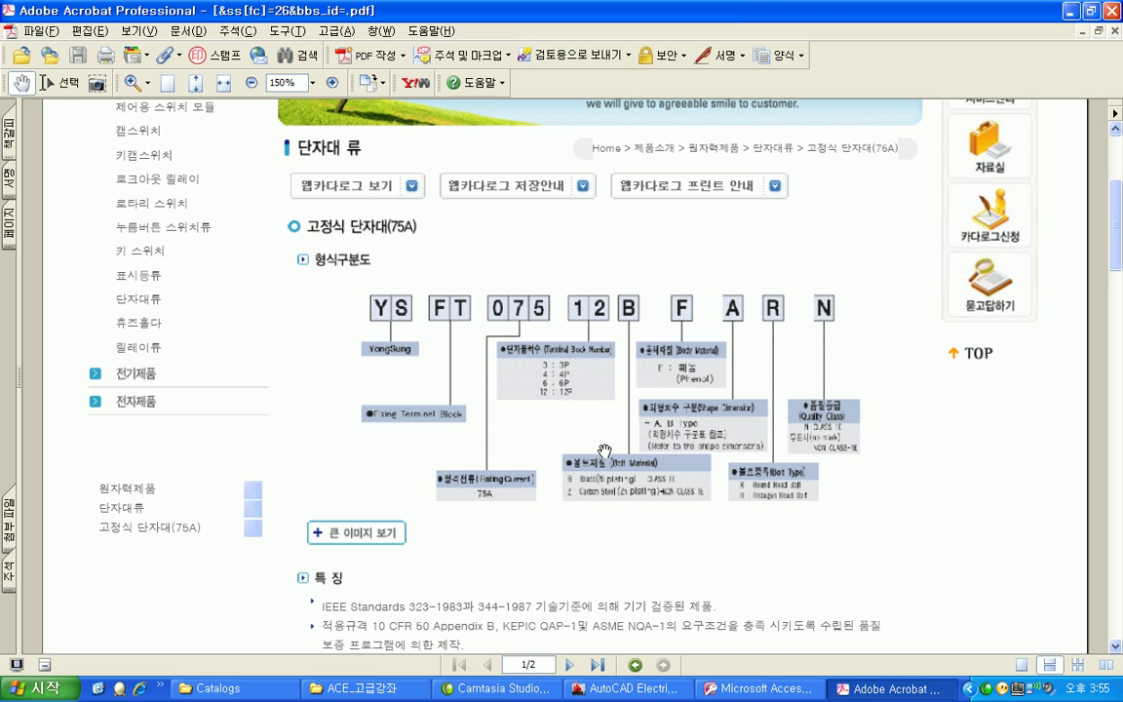
pyautogui.scroll(-2, 604, 450)
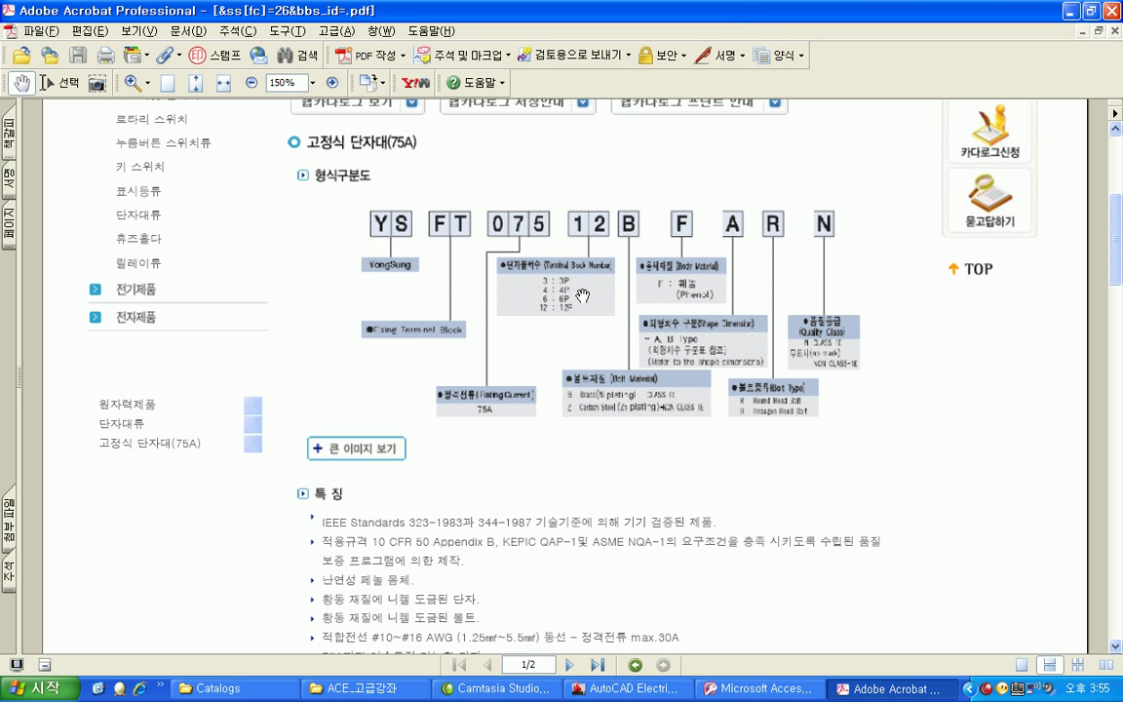
pyautogui.scroll(-20, 584, 327)
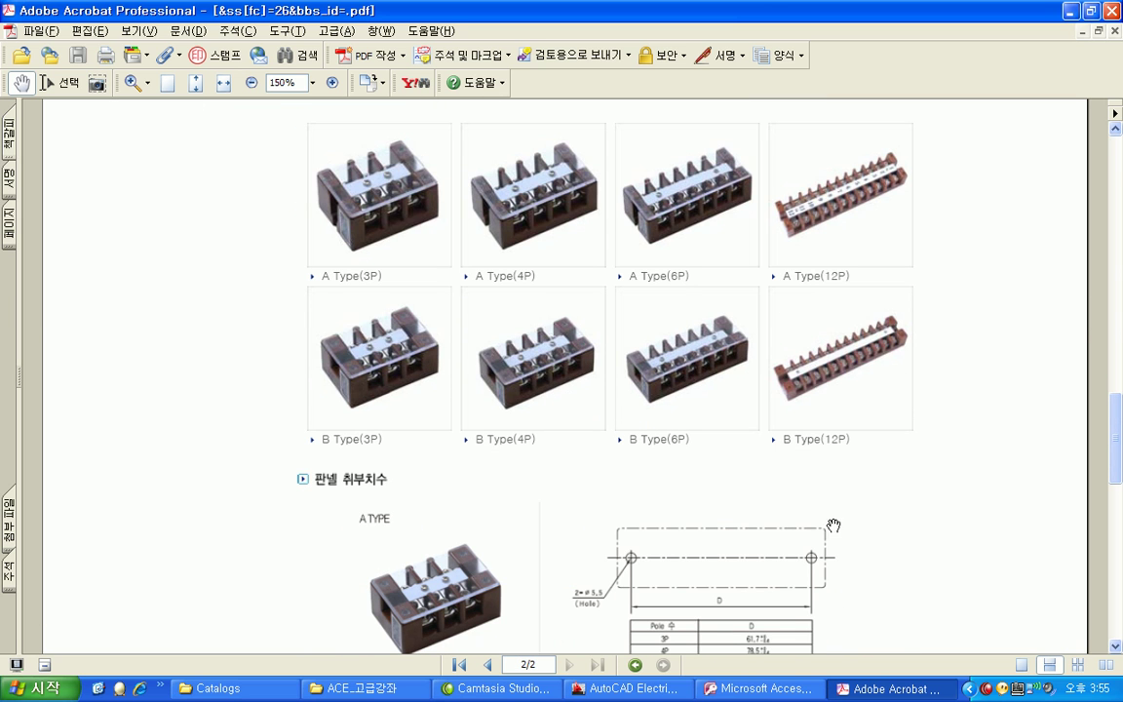
pyautogui.scroll(20, 861, 514)
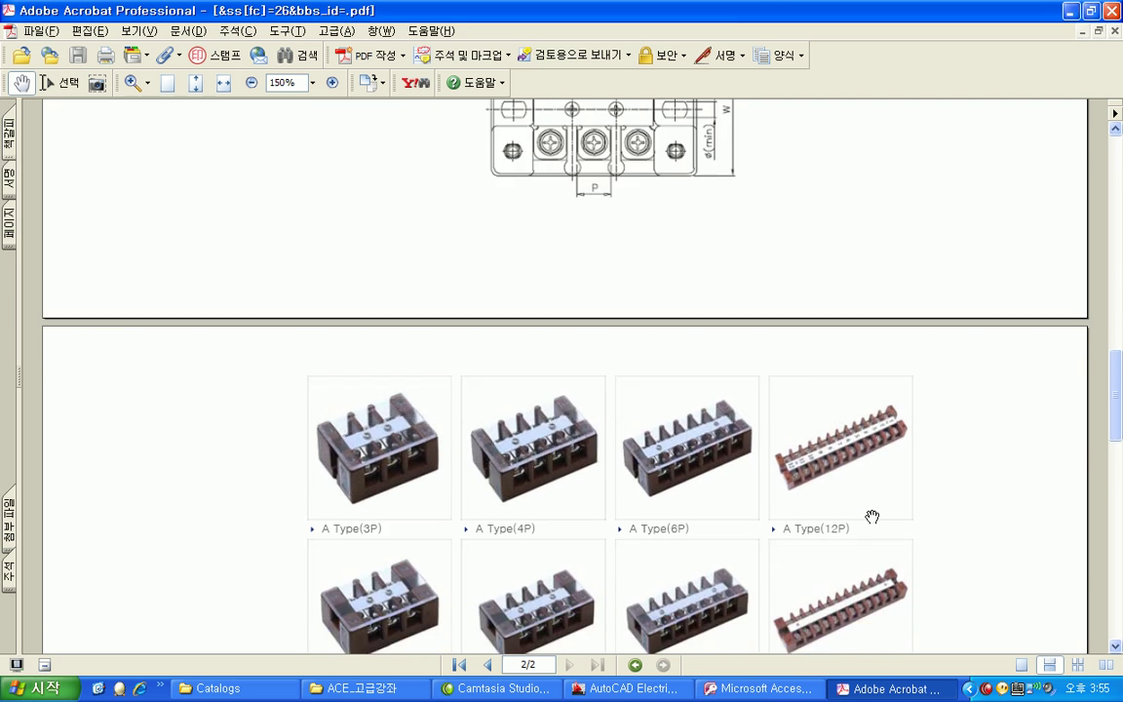
pyautogui.scroll(5, 870, 531)
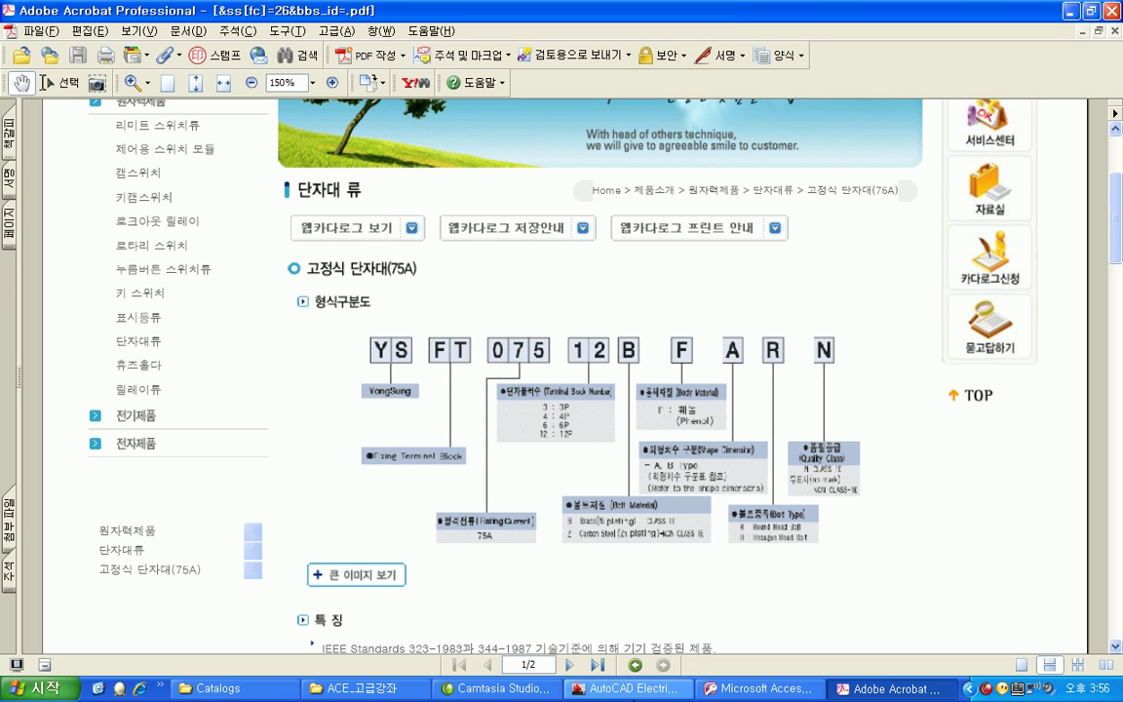
# - Switch to AutoCAD Electrical and start a new TRMS catalog record with catalog number YSFT0753BFRAN and manufacturer YONGSUNG
pyautogui.click(635, 688)
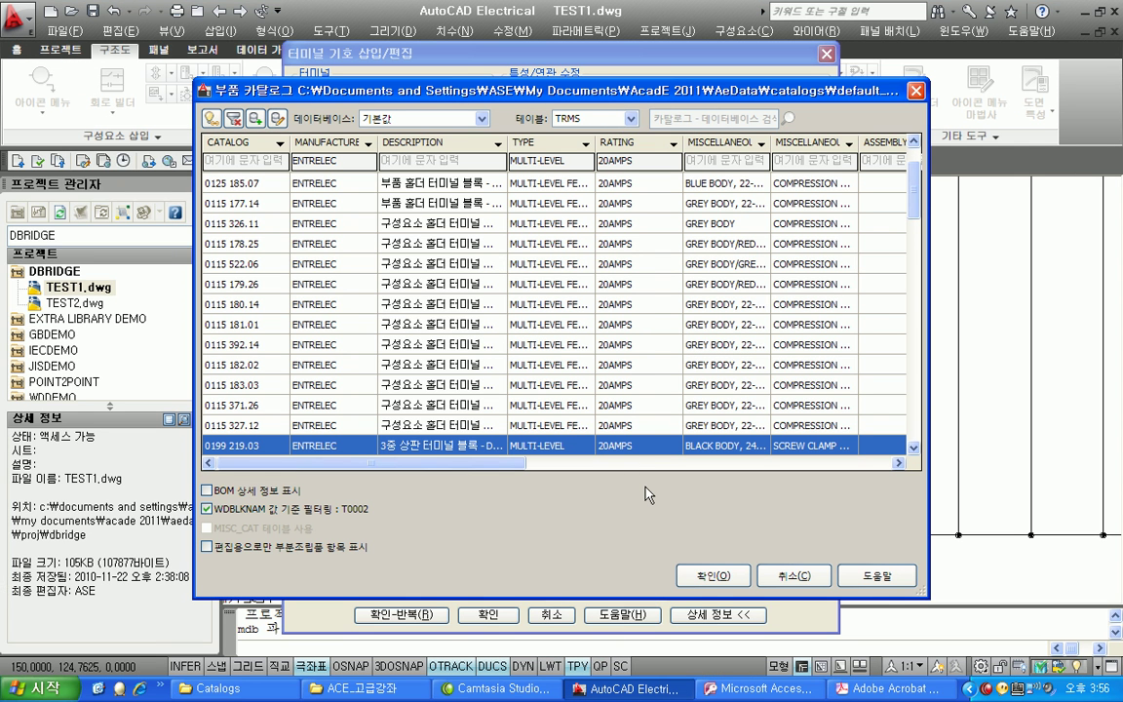
pyautogui.click(257, 121)
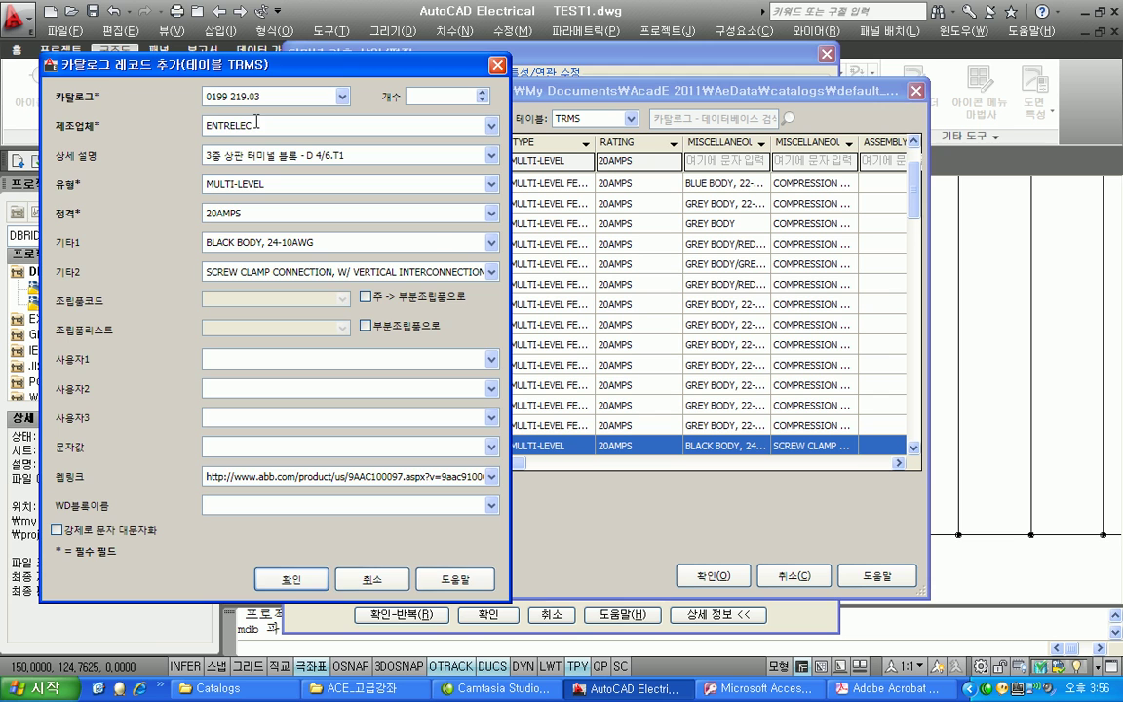
pyautogui.moveTo(270, 98); pyautogui.dragTo(109, 80)
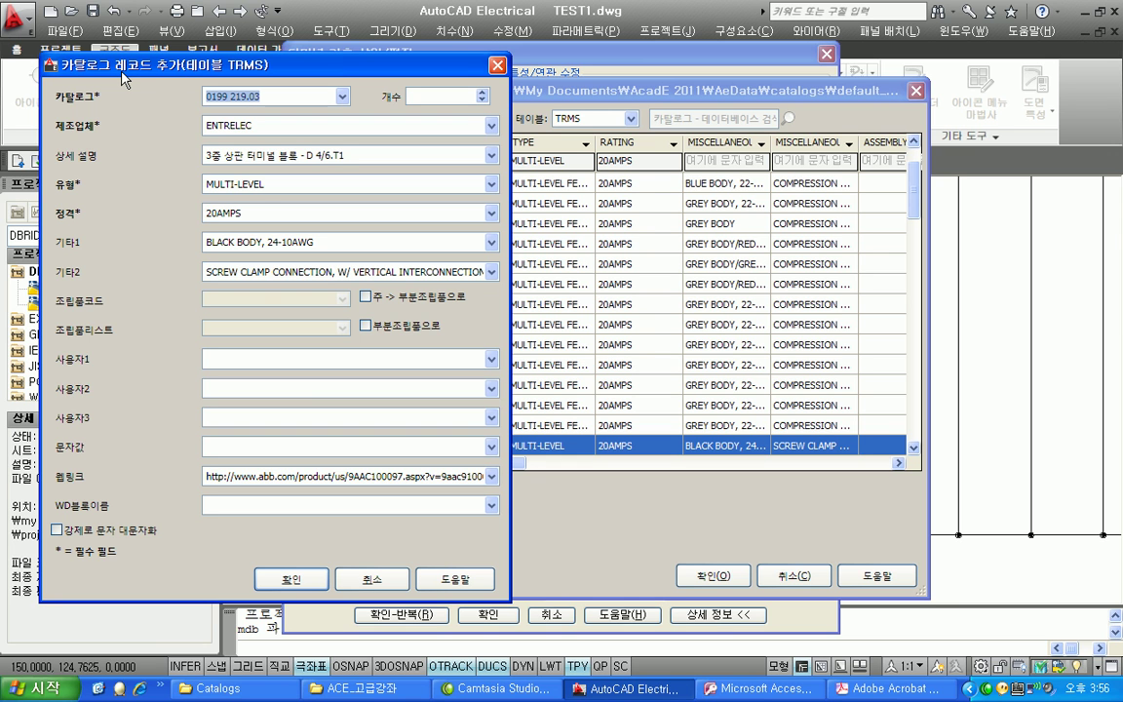
pyautogui.write('a')
pyautogui.press('BackSpace')
pyautogui.write('YS')
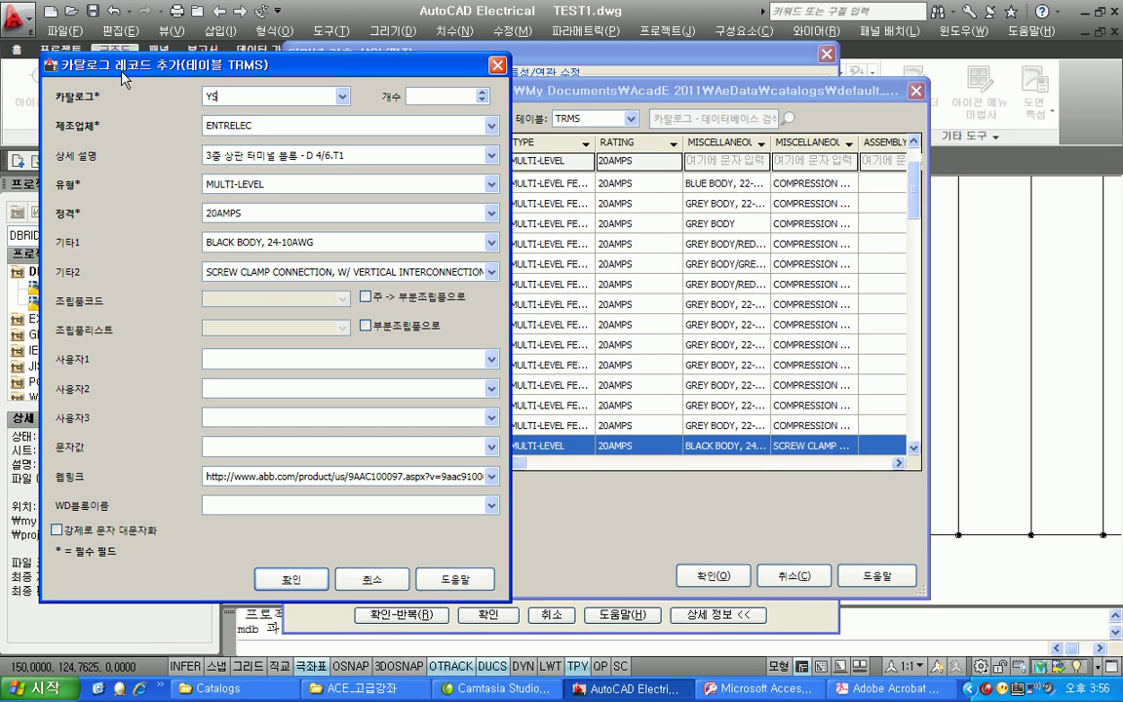
pyautogui.write('FT0753BFRAN')
pyautogui.press('Tab')
pyautogui.write('YONGSUNG')
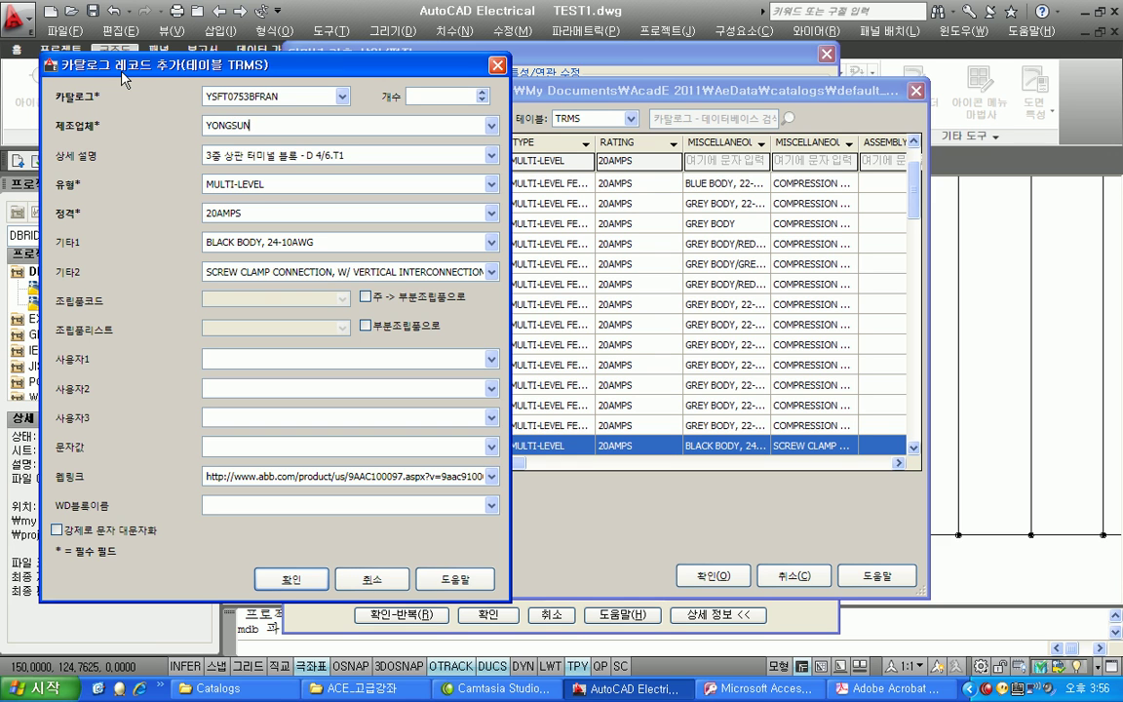
pyautogui.press('Tab')
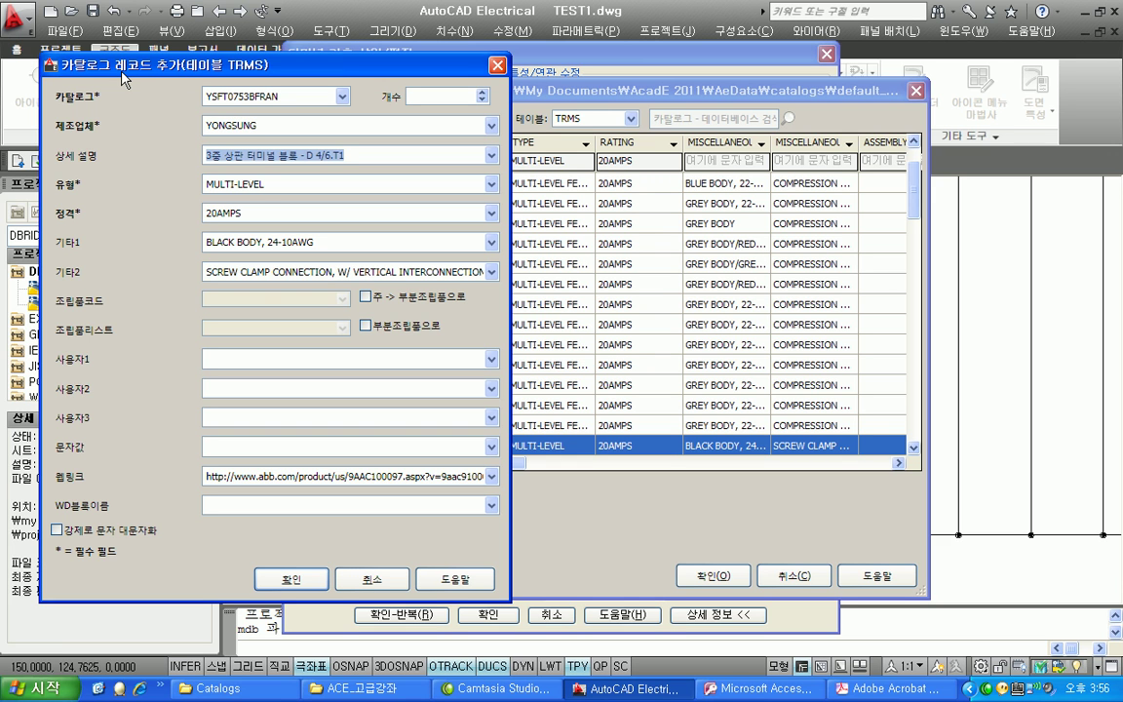
# - Set the new record's description to A TYPE, 3 POLE and its type to FIXING TERMINAL BLOCK
pyautogui.write('A')
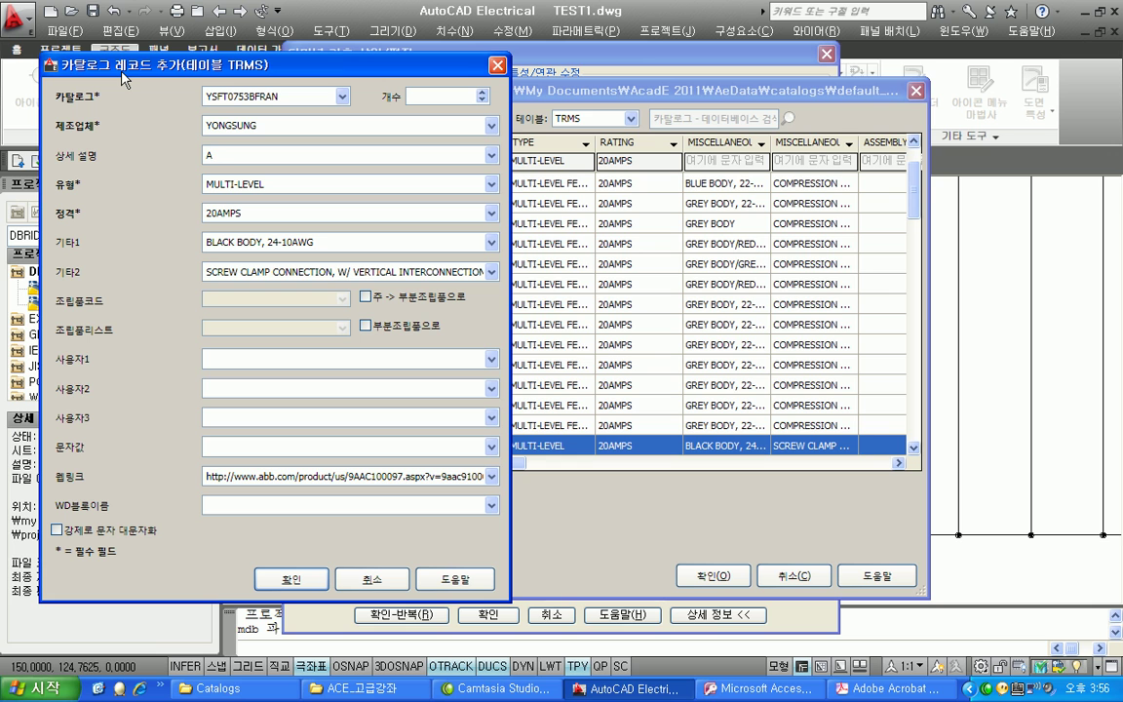
pyautogui.write(' TYPE, 3 PLO')
pyautogui.press('BackSpace')
pyautogui.press('BackSpace')
pyautogui.write('OLE')
pyautogui.press('Tab')
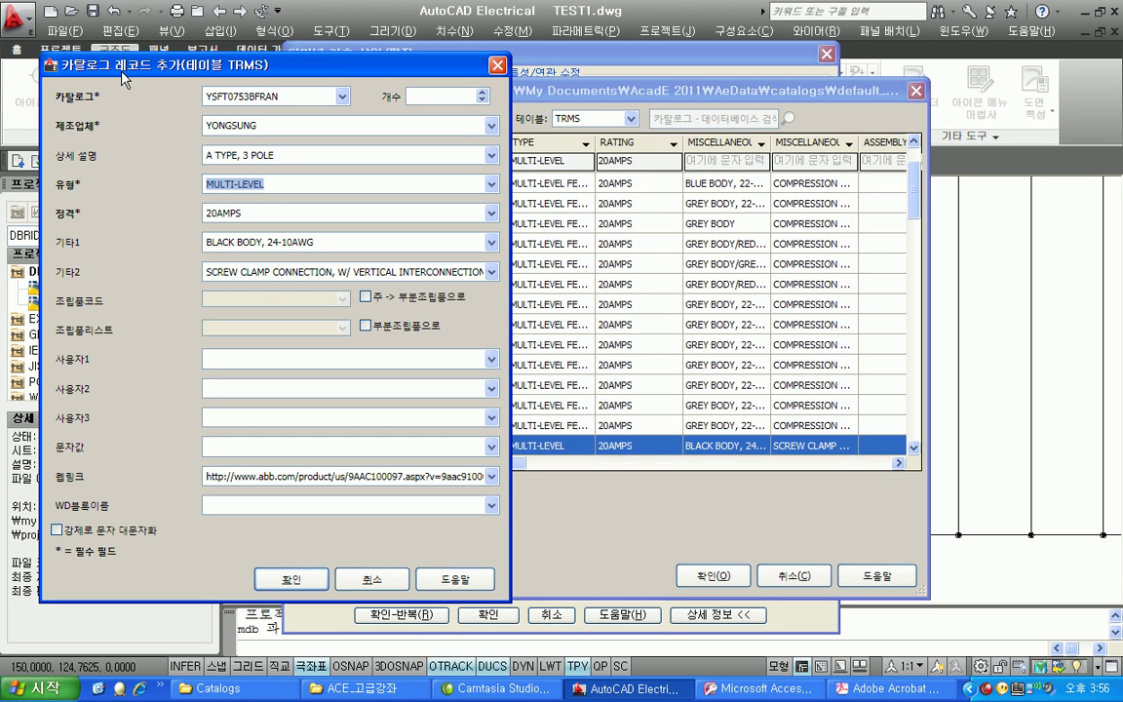
pyautogui.write('FI')
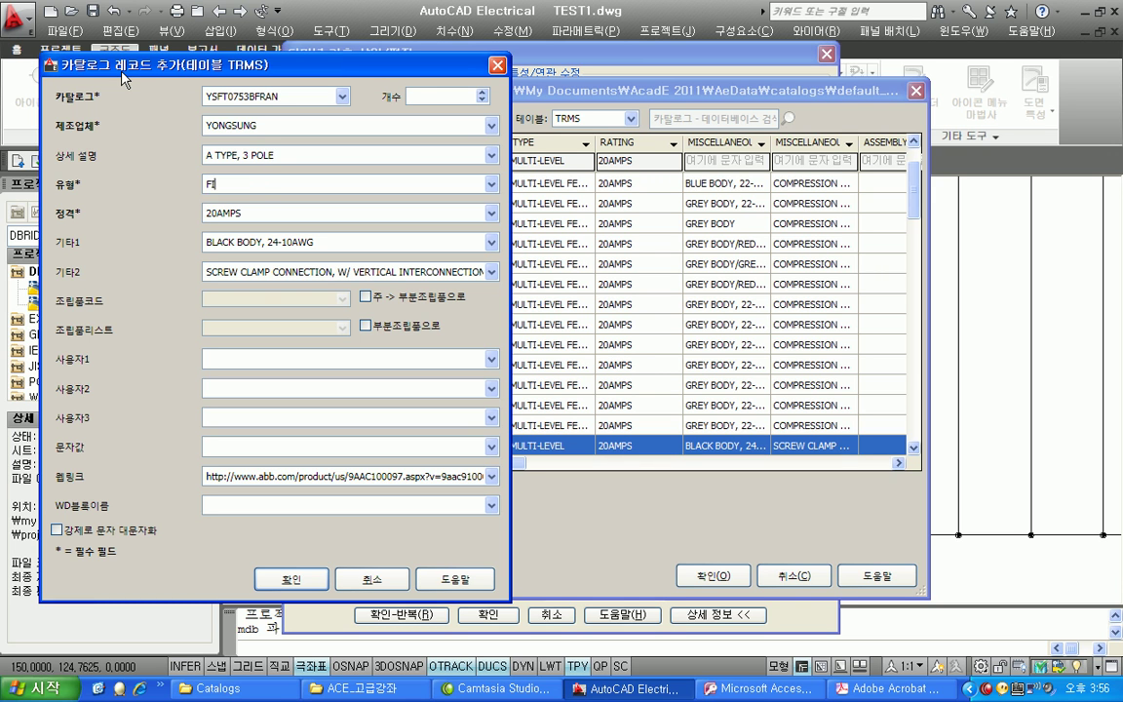
pyautogui.write('XING TERMINAL BLOCK')
pyautogui.press('Tab')
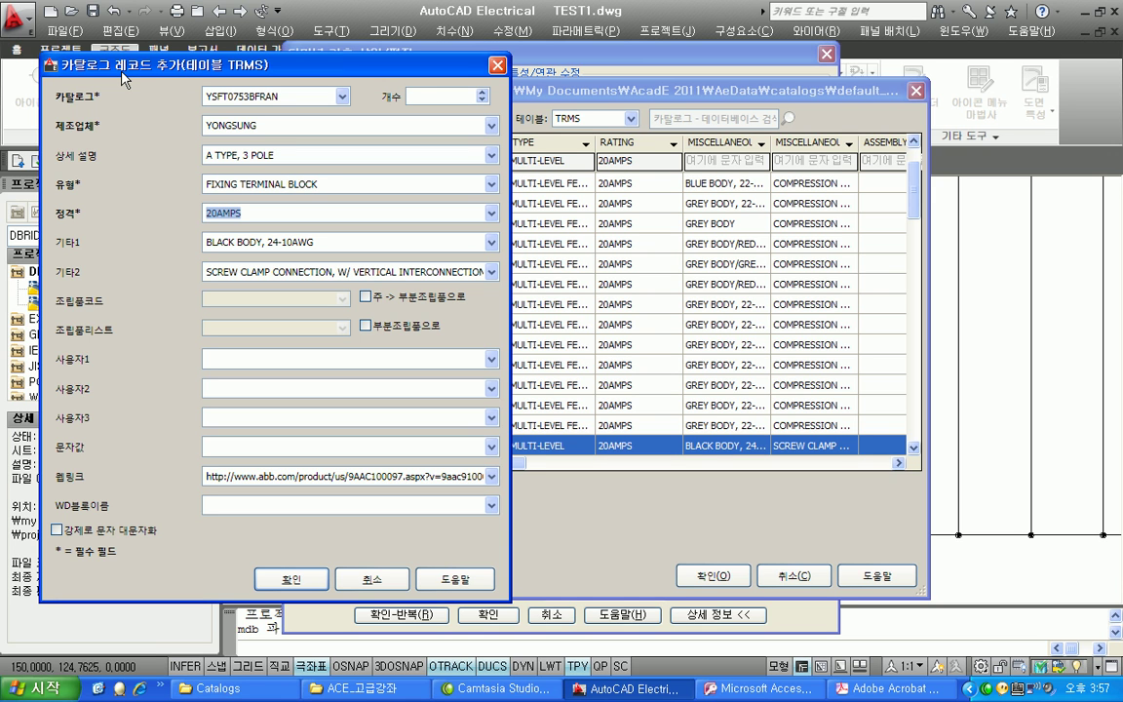
# - Set the record's rating to 600V 75A and clear both miscellaneous fields
pyautogui.write('600V 75A')
pyautogui.press('Tab')
pyautogui.press('Delete')
pyautogui.press('Tab')
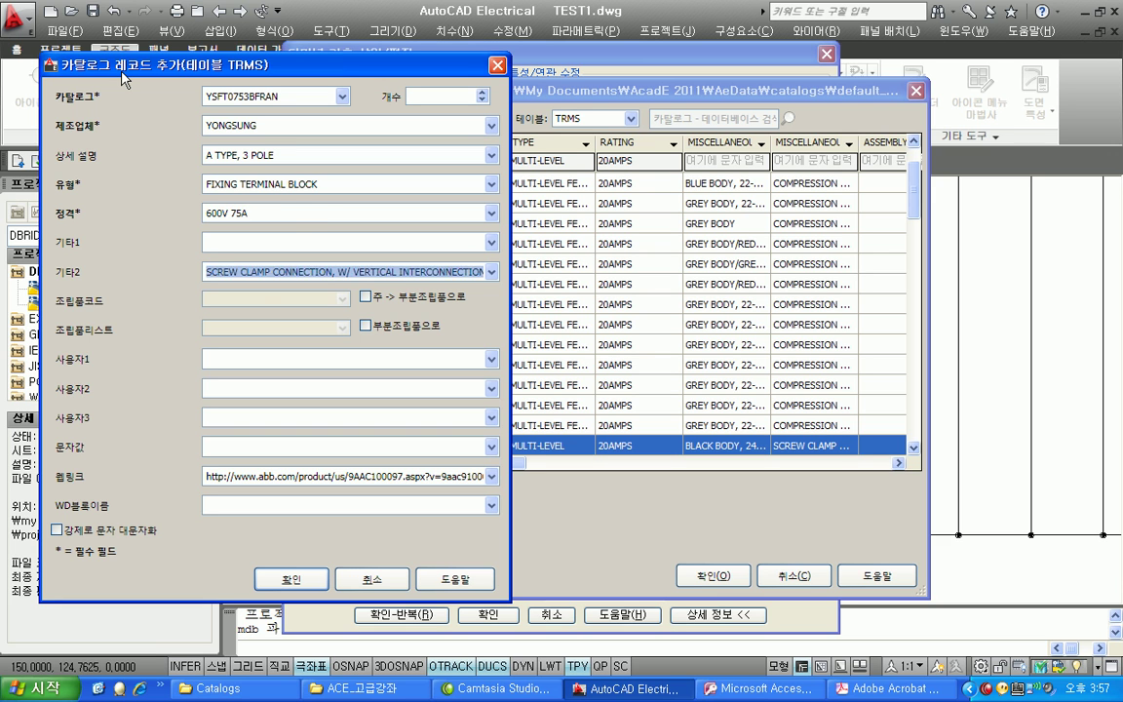
pyautogui.press('Delete')
pyautogui.press('Tab')
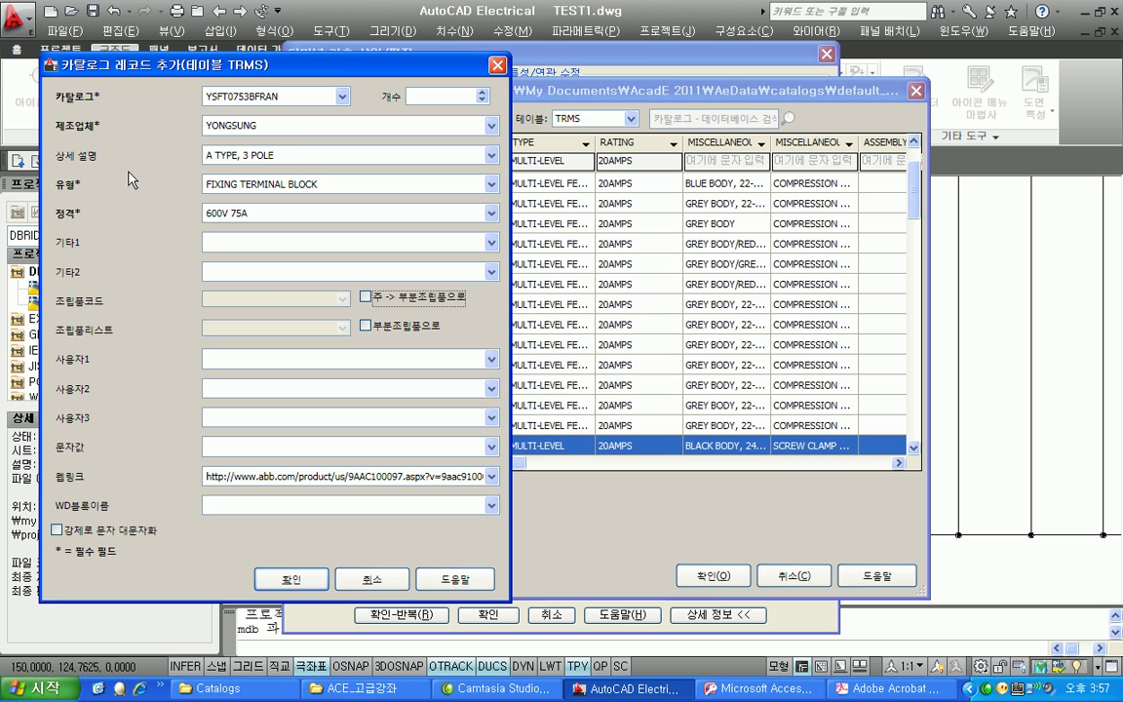
# - Clear the web link, save the YONGSUNG catalog record and leave the terminal editing without inserting the terminal
pyautogui.doubleClick(226, 473)
pyautogui.press('Delete')
pyautogui.press('Tab')
pyautogui.press('Tab')
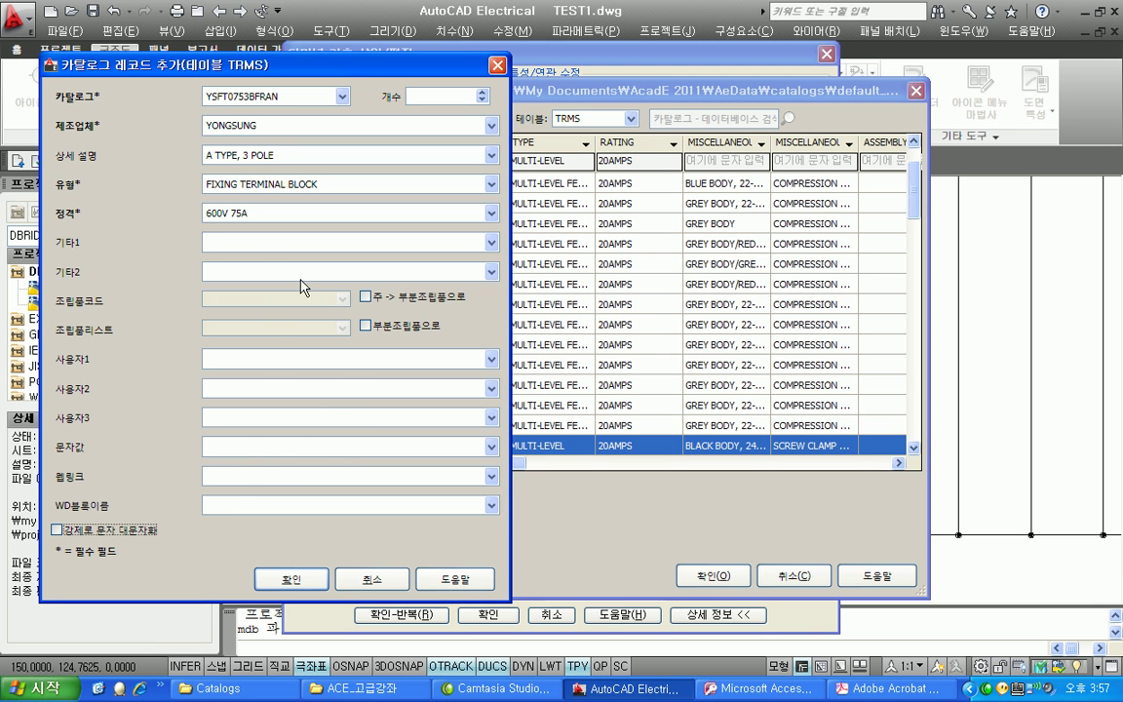
pyautogui.click(310, 586)
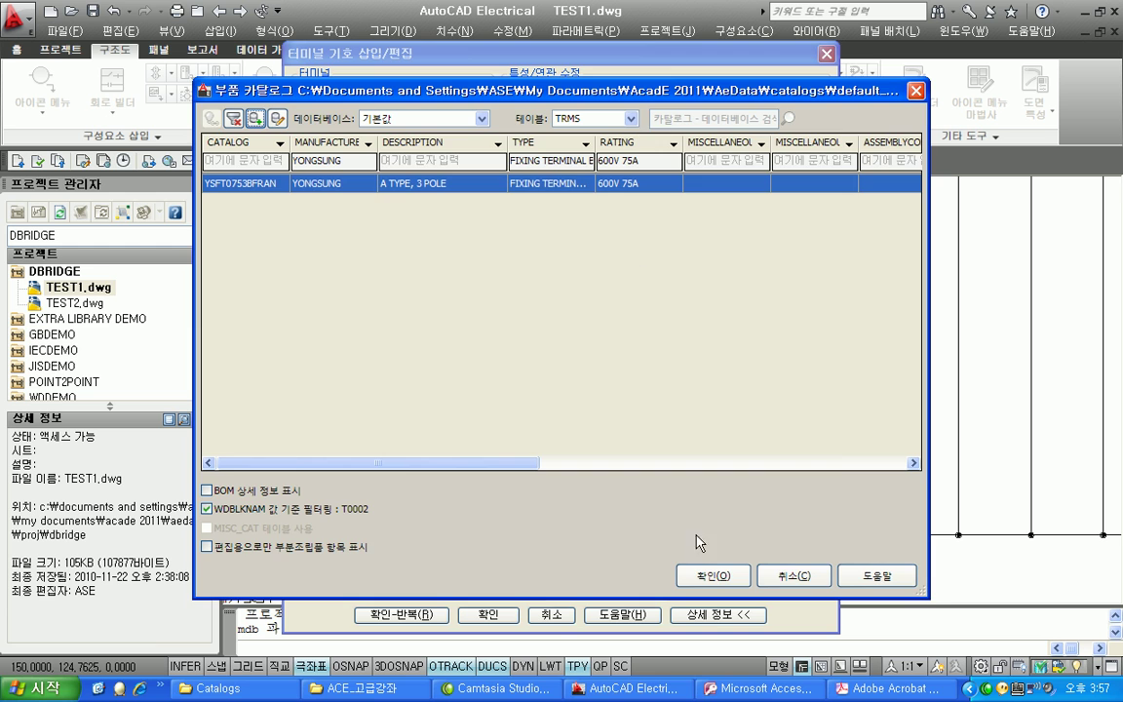
pyautogui.click(692, 574)
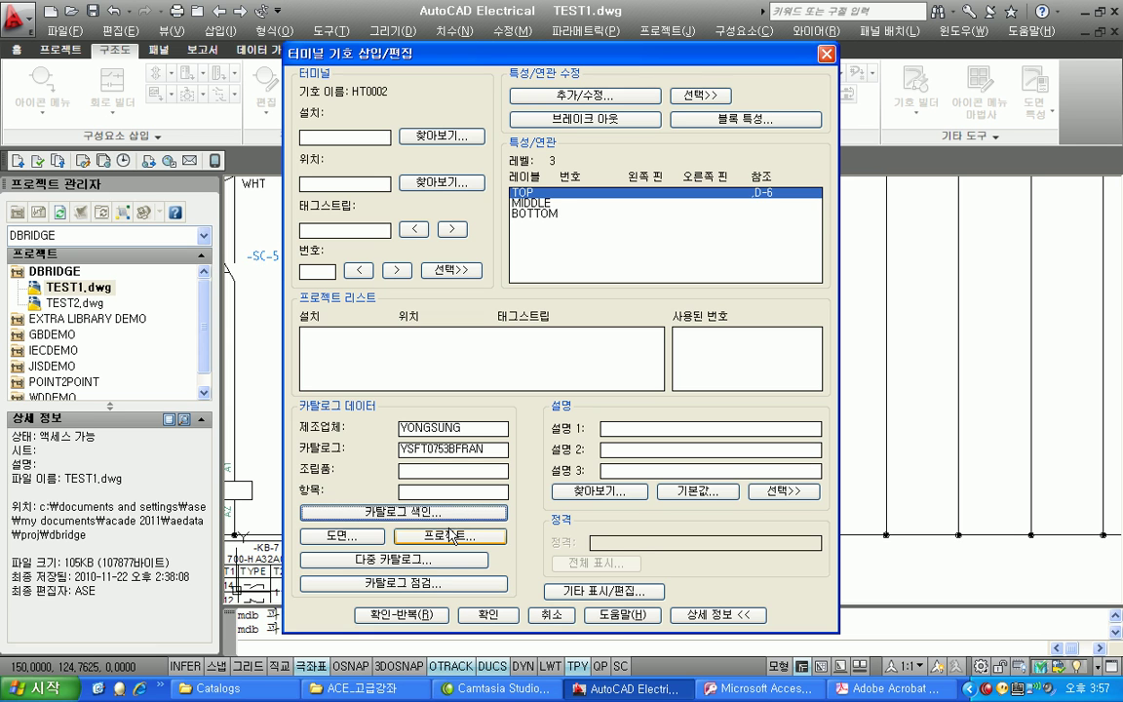
pyautogui.click(545, 614)
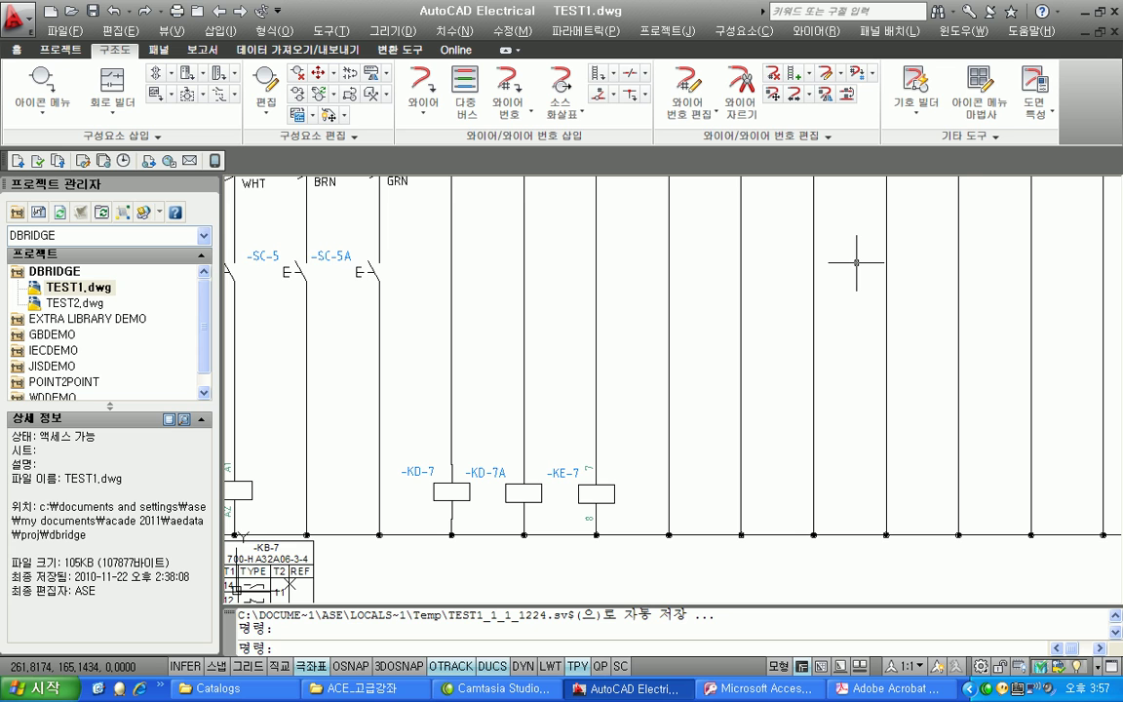
# - Create a new terminal properties database table for the manufacturer yongsung
pyautogui.click(988, 138)
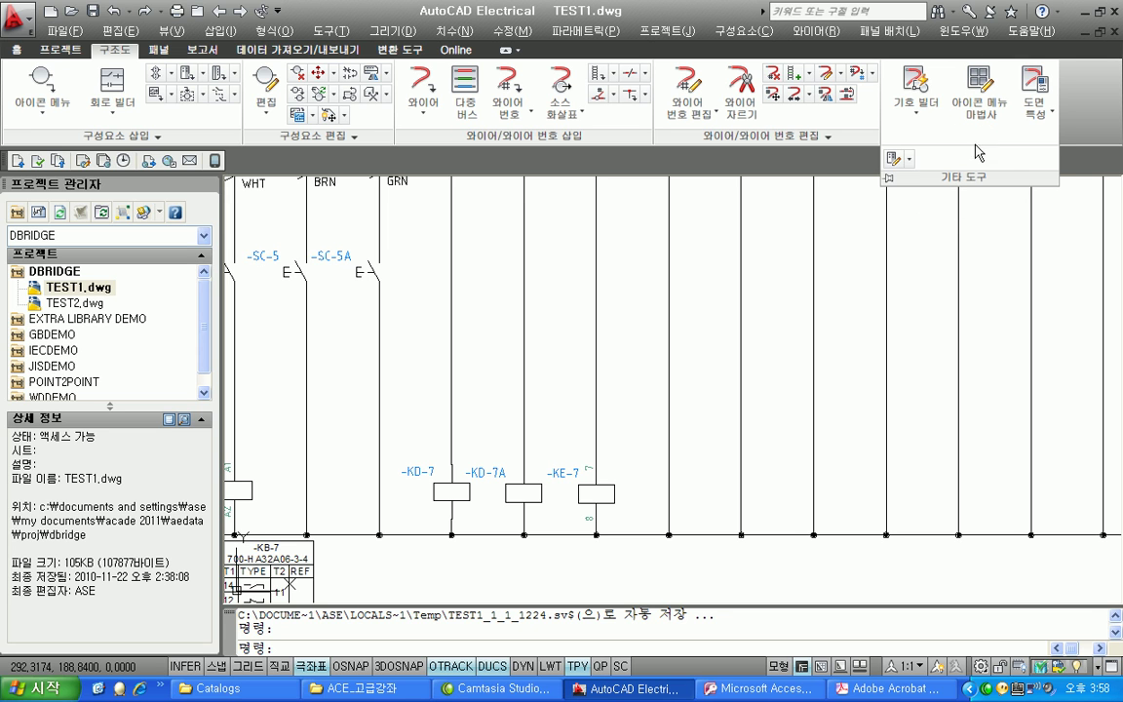
pyautogui.click(897, 159)
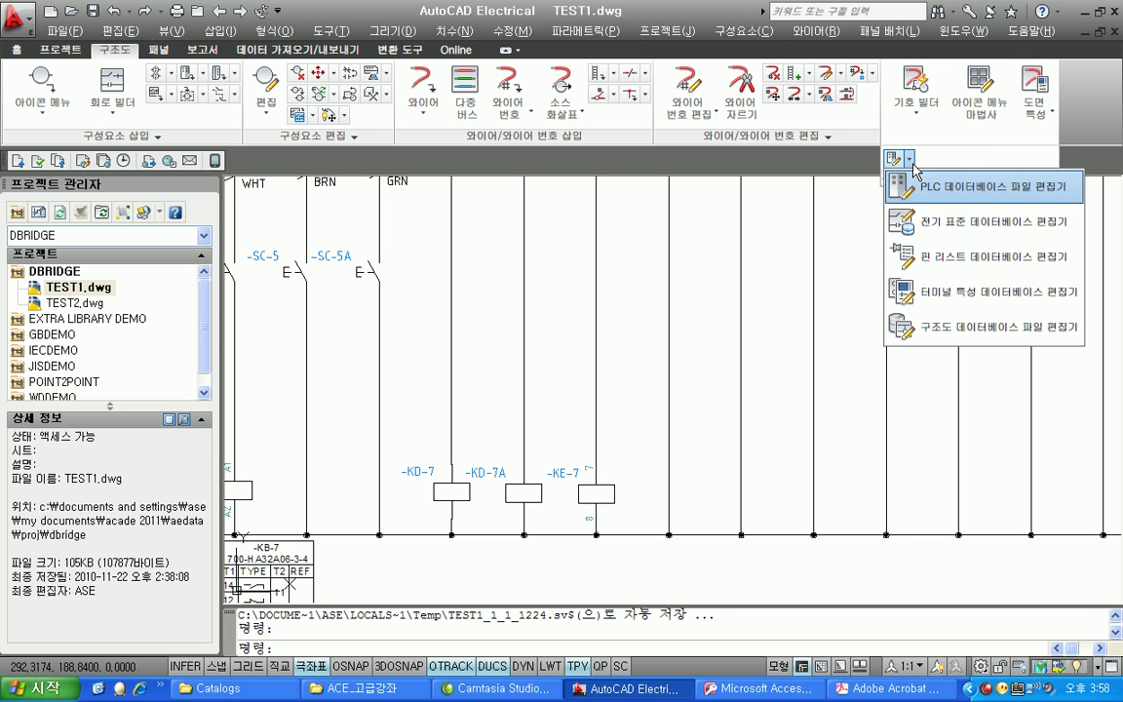
pyautogui.click(989, 294)
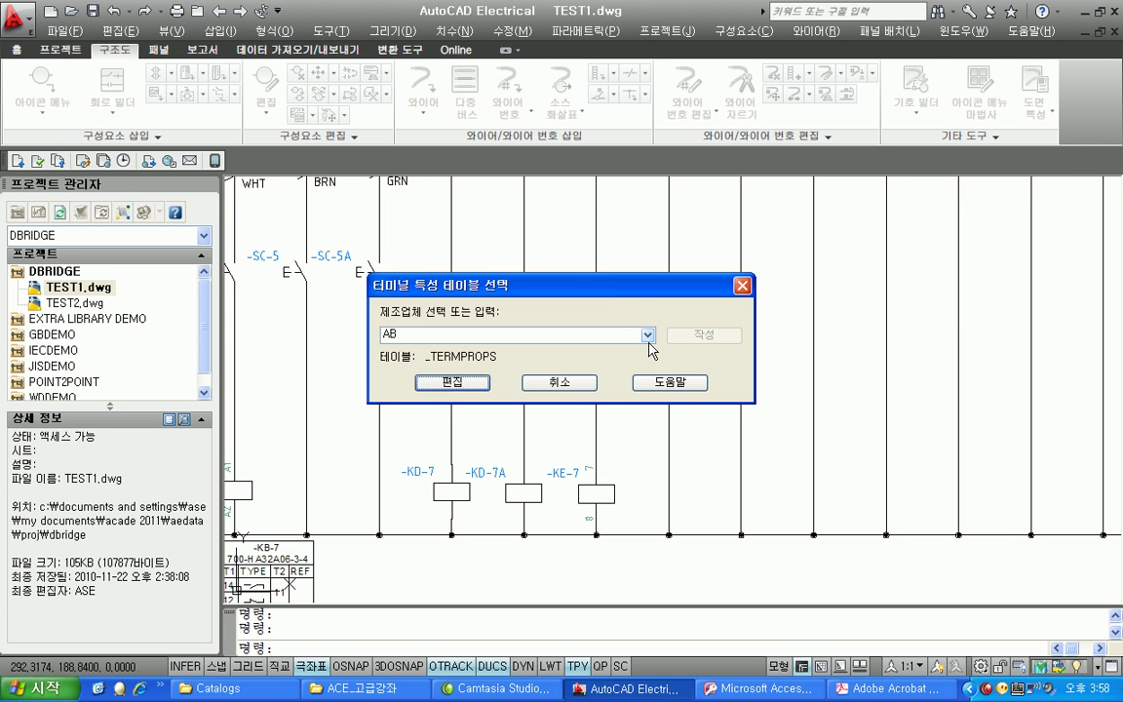
pyautogui.click(648, 341)
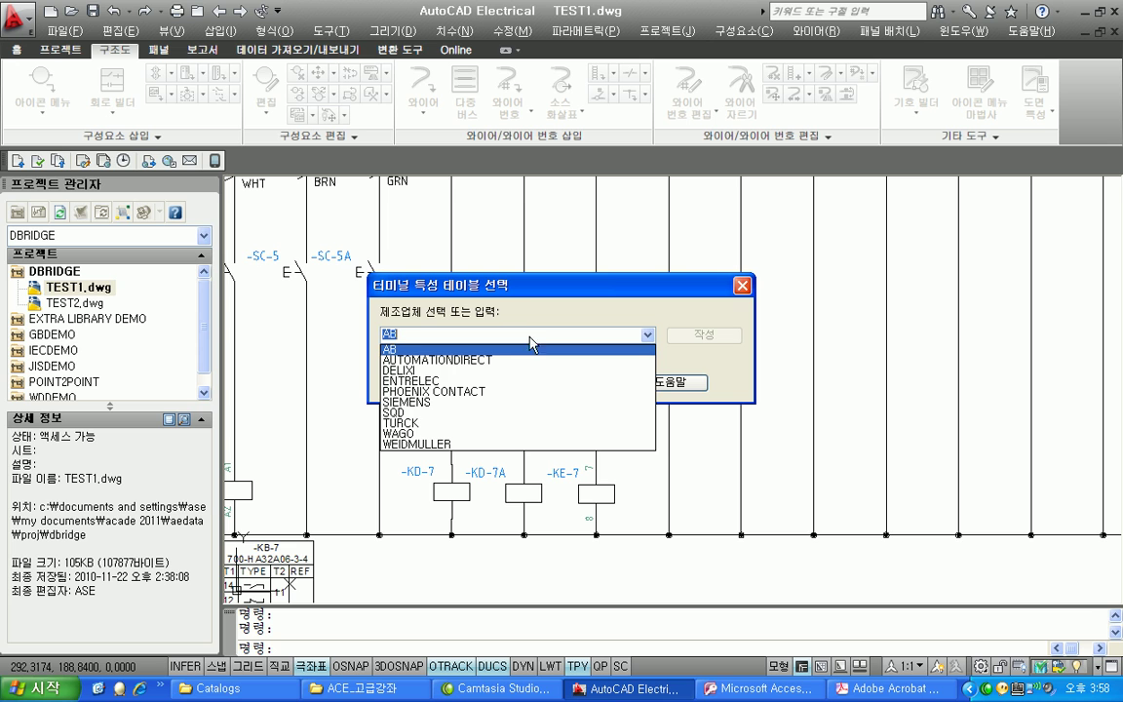
pyautogui.click(521, 306)
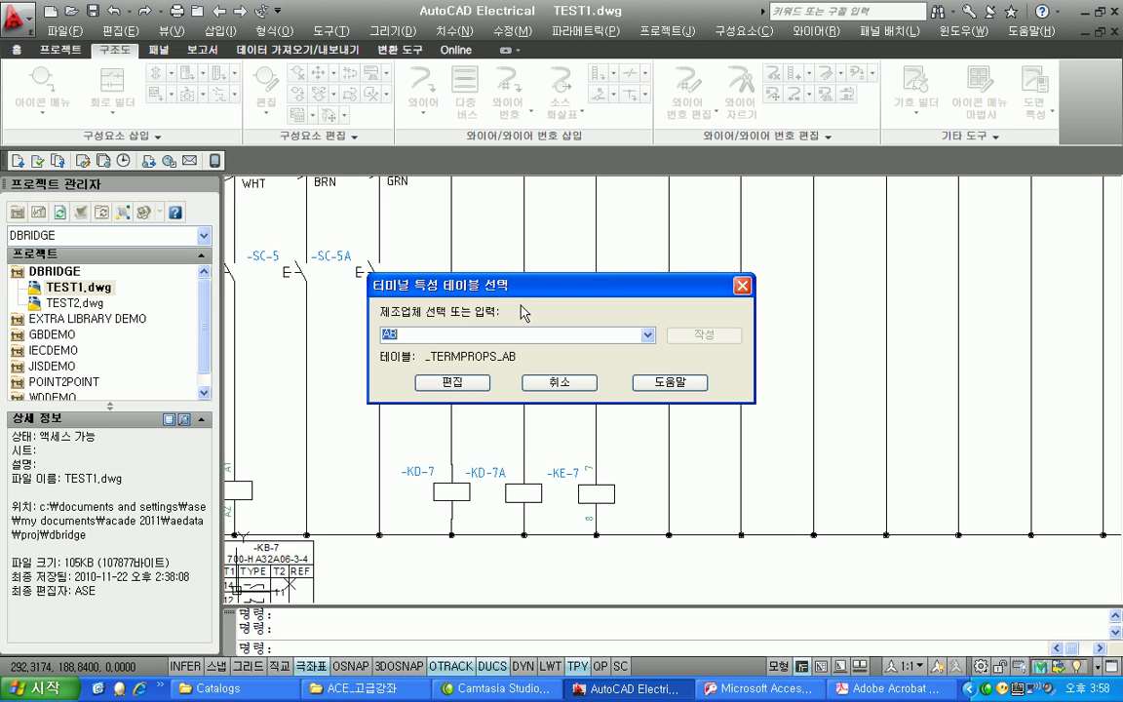
pyautogui.write('yongsung')
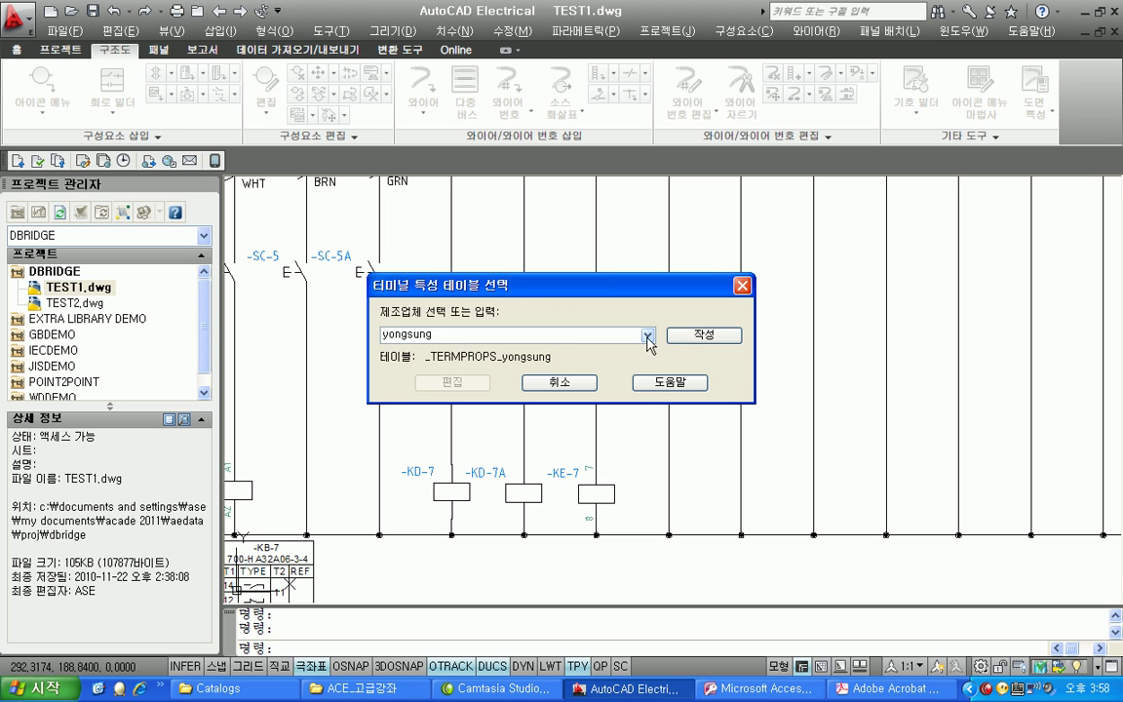
pyautogui.click(703, 335)
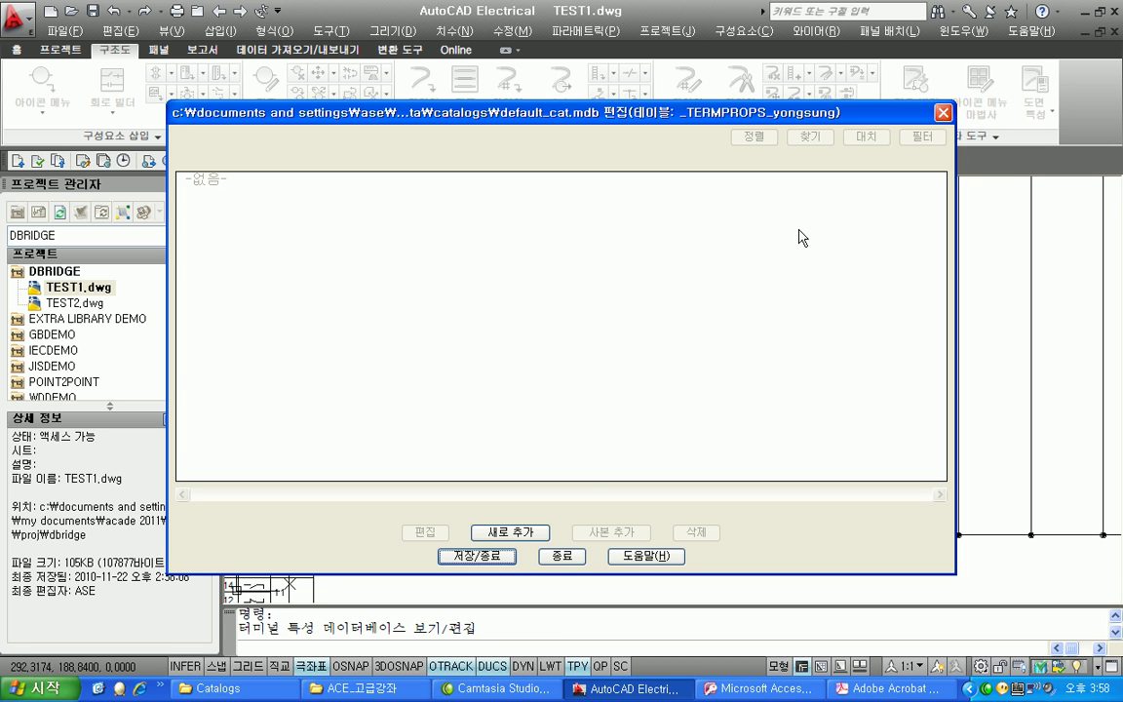
# - Add a record for catalog number ysft0753bfarn with 3 levels and the level description 1,2,3
pyautogui.click(515, 532)
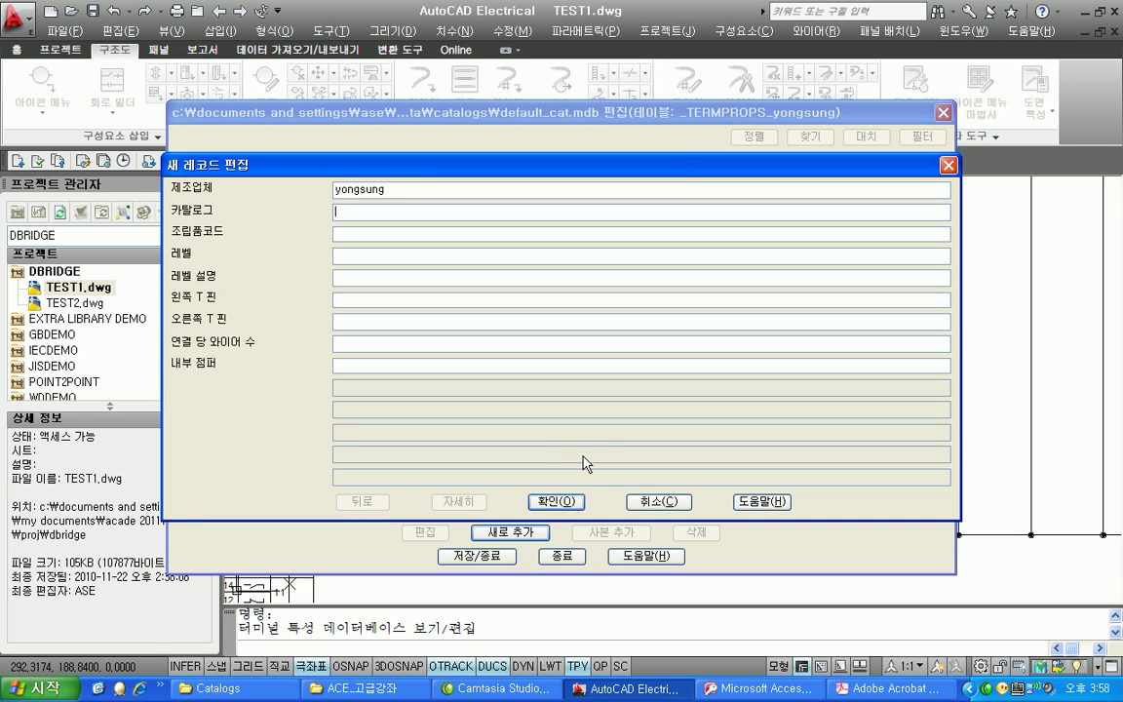
pyautogui.click(353, 209)
pyautogui.write('ysft0753bfarn')
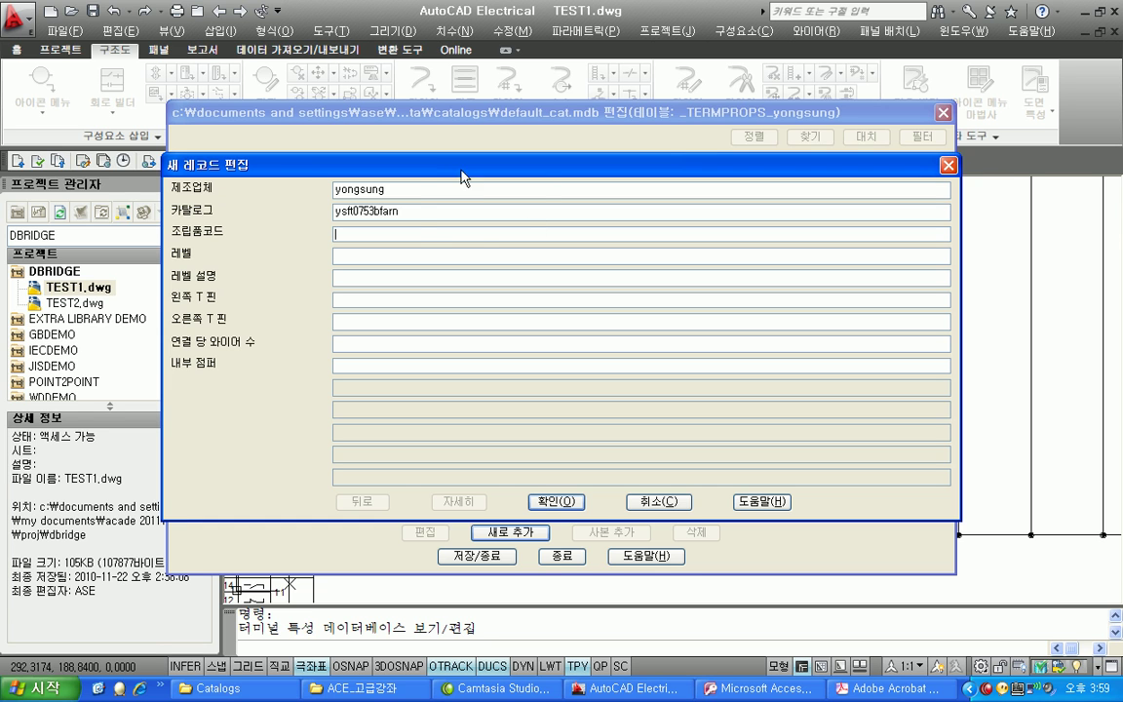
pyautogui.press('Tab')
pyautogui.write('3')
pyautogui.press('Tab')
pyautogui.write('1,2,3')
# - Set the wires per connection to 2,2,2, confirm the record and save the terminal properties table
pyautogui.click(408, 343)
pyautogui.write('2,2,2')
pyautogui.click(552, 501)
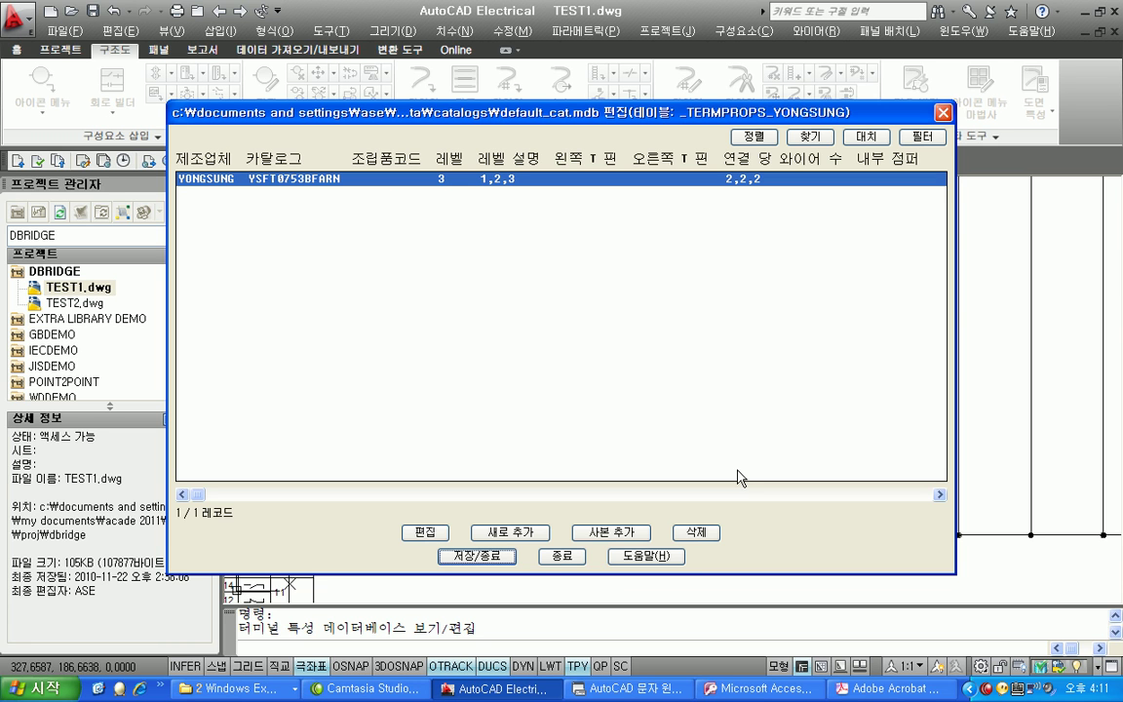
pyautogui.click(477, 555)
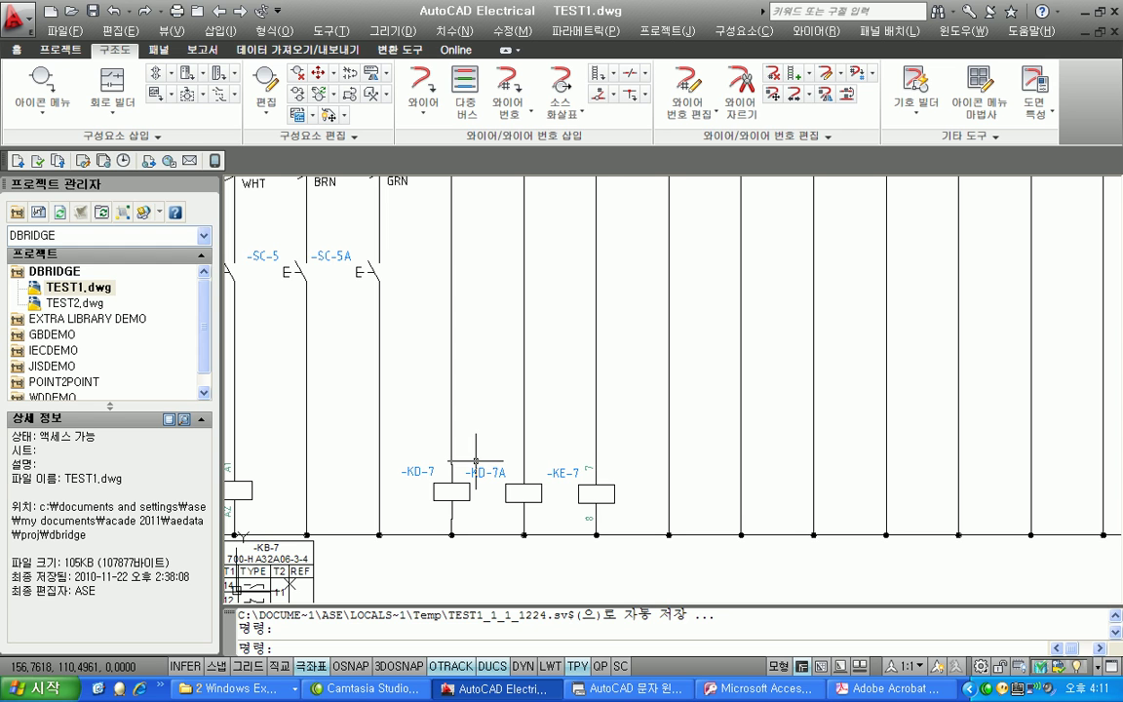
# - Insert circular terminals with terminal numbers along a fence crossing the three wires above KD-7, KD-7A and KE-7, keeping the first one
pyautogui.click(157, 73)
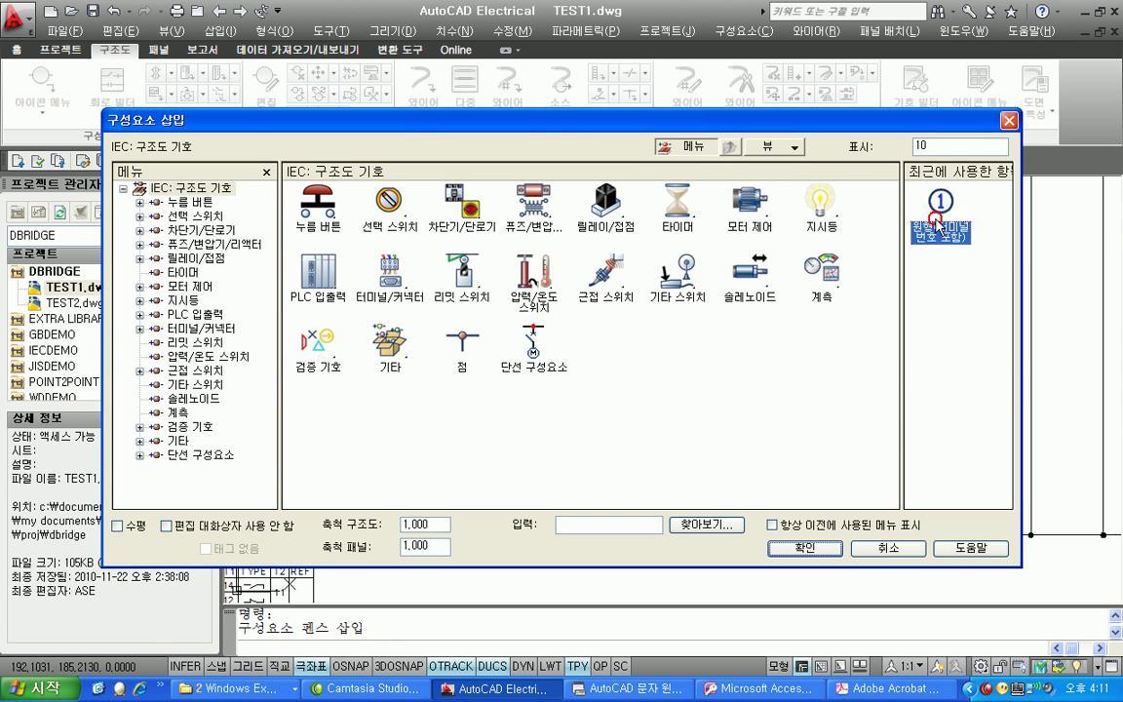
pyautogui.click(938, 224)
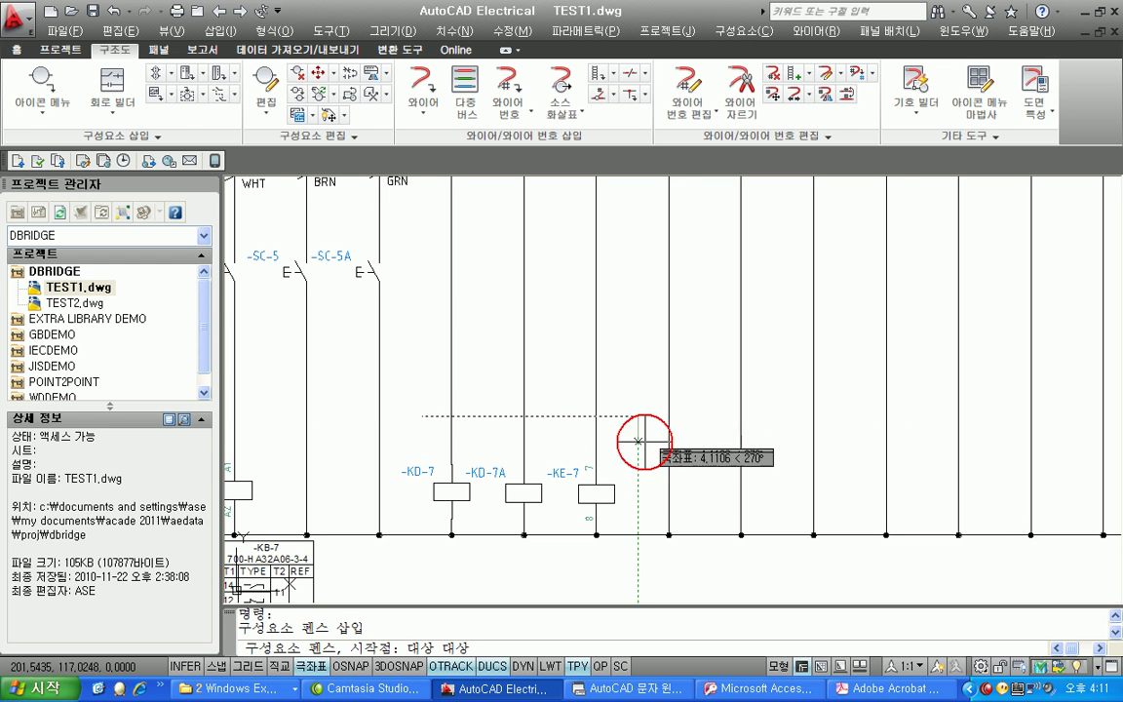
pyautogui.click(645, 453)
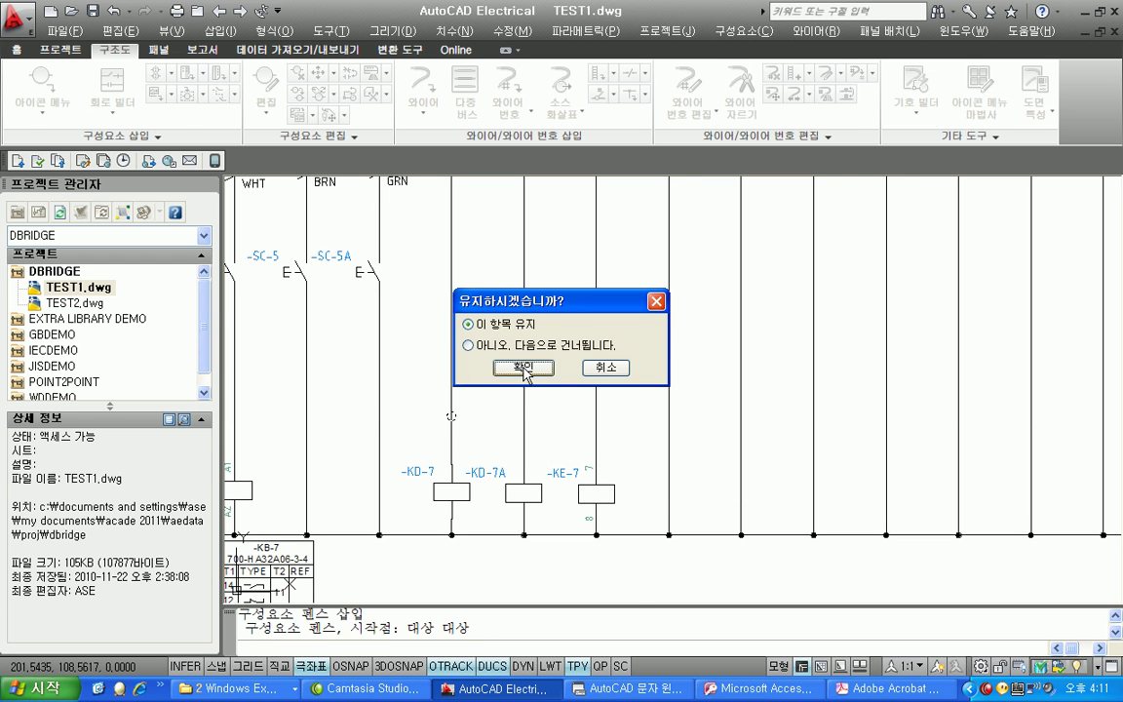
pyautogui.press('Return')
# - Number the first TB1 terminal 1 and keep all remaining terminals without prompting or showing the edit dialog for each
pyautogui.click(246, 179)
pyautogui.doubleClick(307, 271)
pyautogui.write('1')
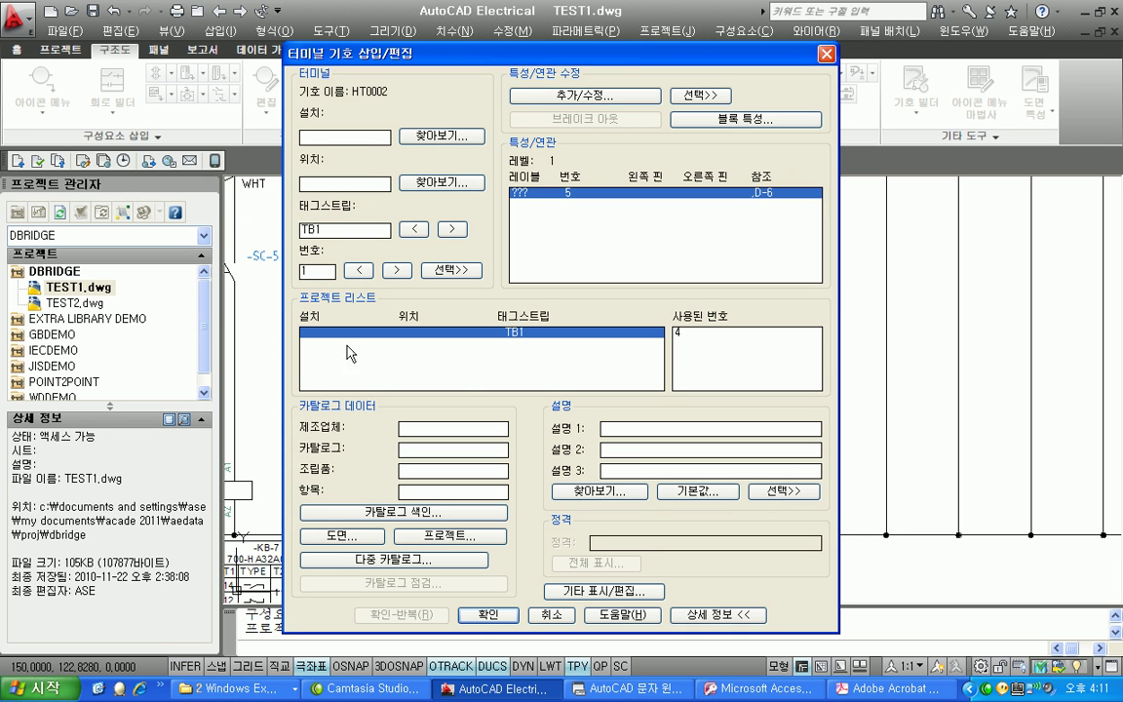
pyautogui.press('Tab')
pyautogui.click(487, 614)
pyautogui.click(492, 347)
pyautogui.click(469, 385)
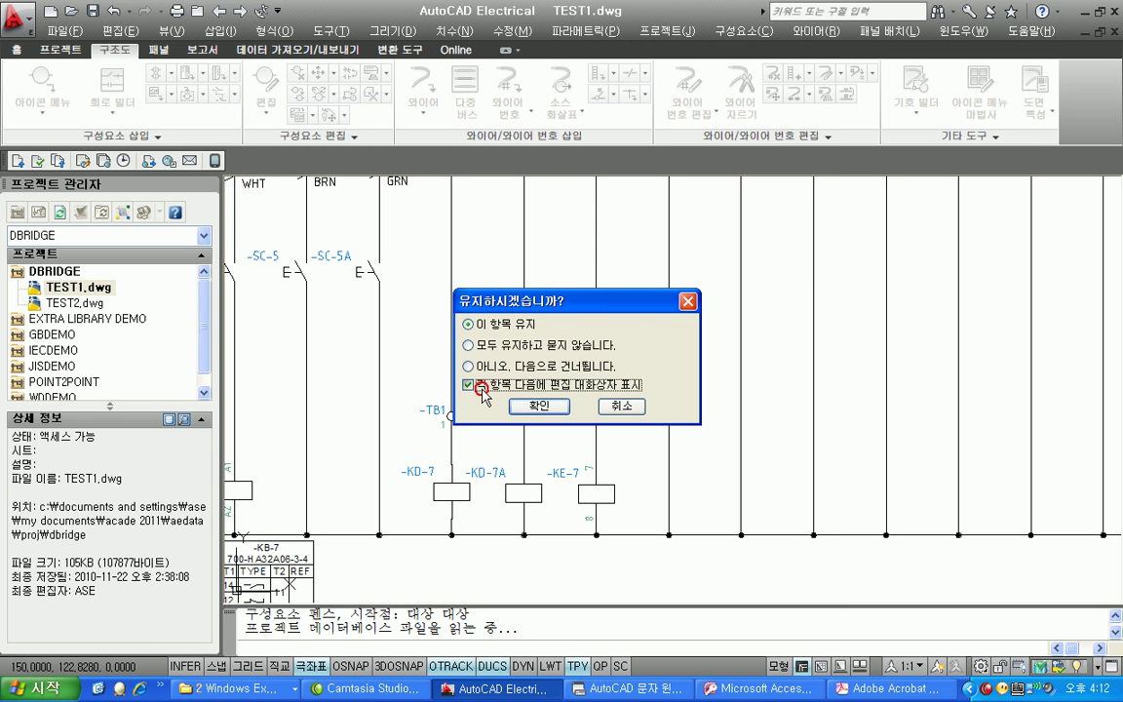
pyautogui.click(539, 405)
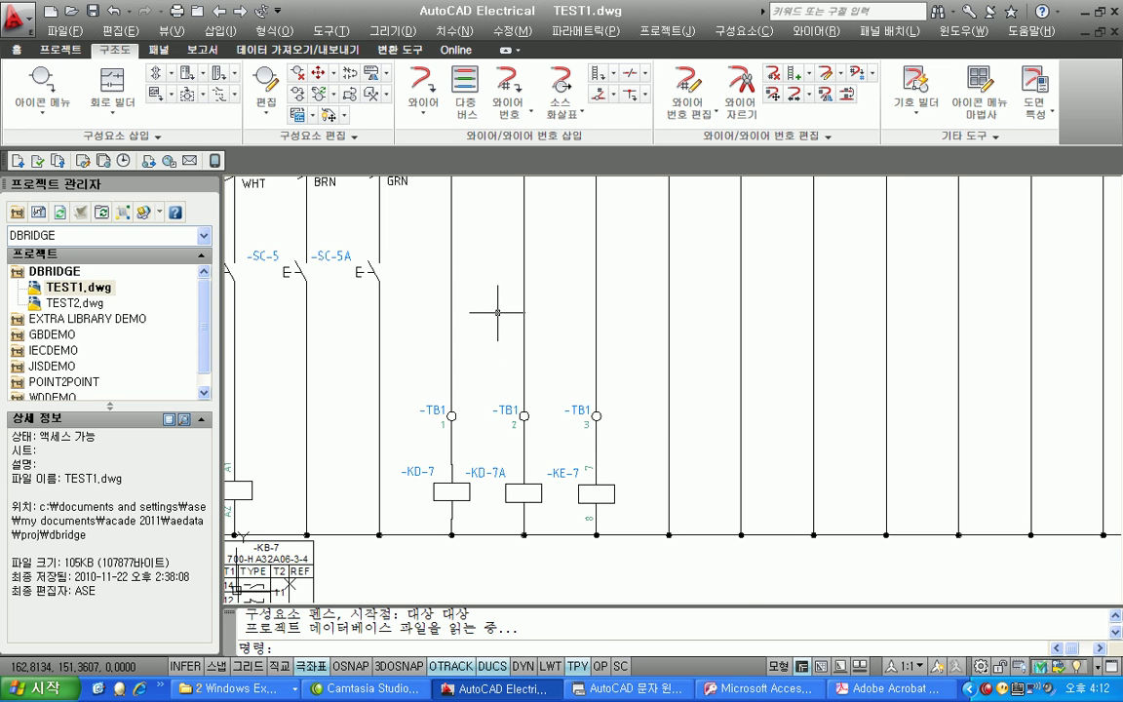
# - Assign the YONGSUNG catalog part YSFT0753BFARN to TB1 terminal 1, filtering the parts catalog by that manufacturer
pyautogui.scroll(2, 478, 321)
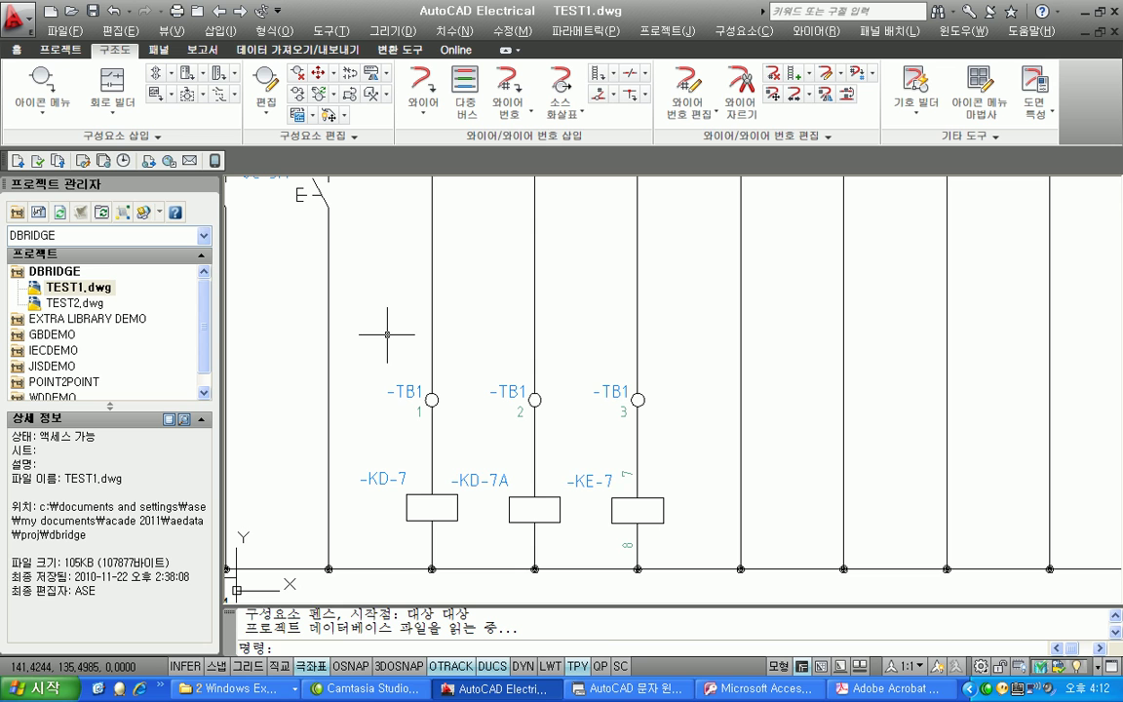
pyautogui.click(264, 80)
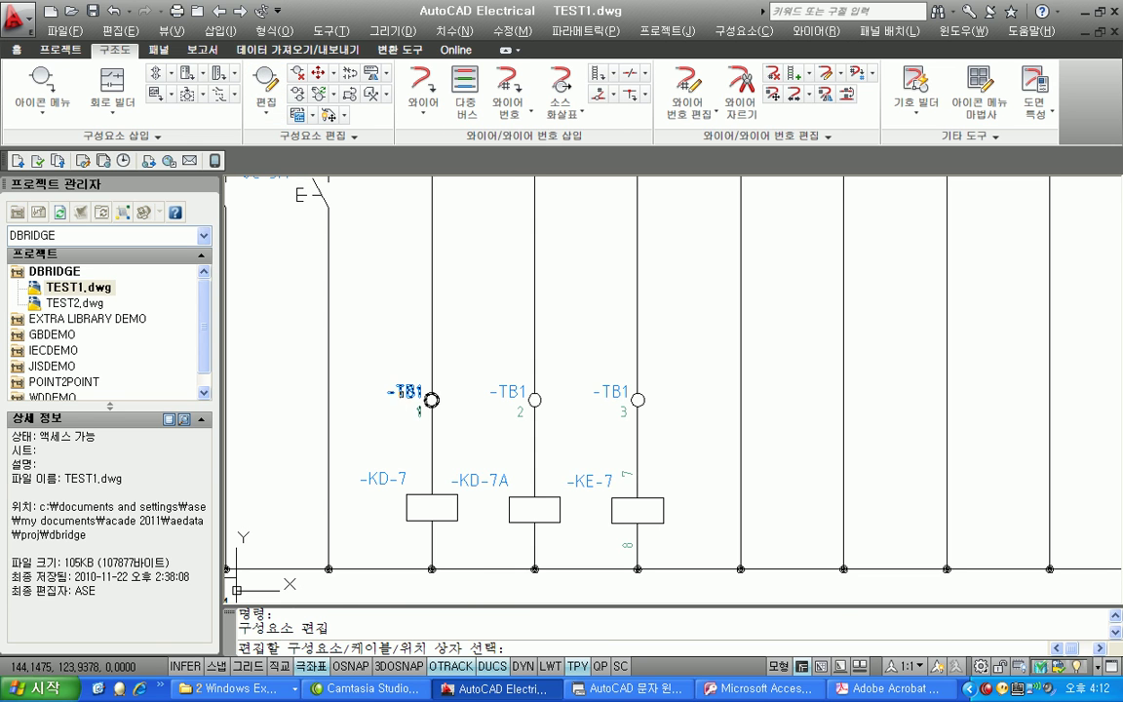
pyautogui.click(401, 397)
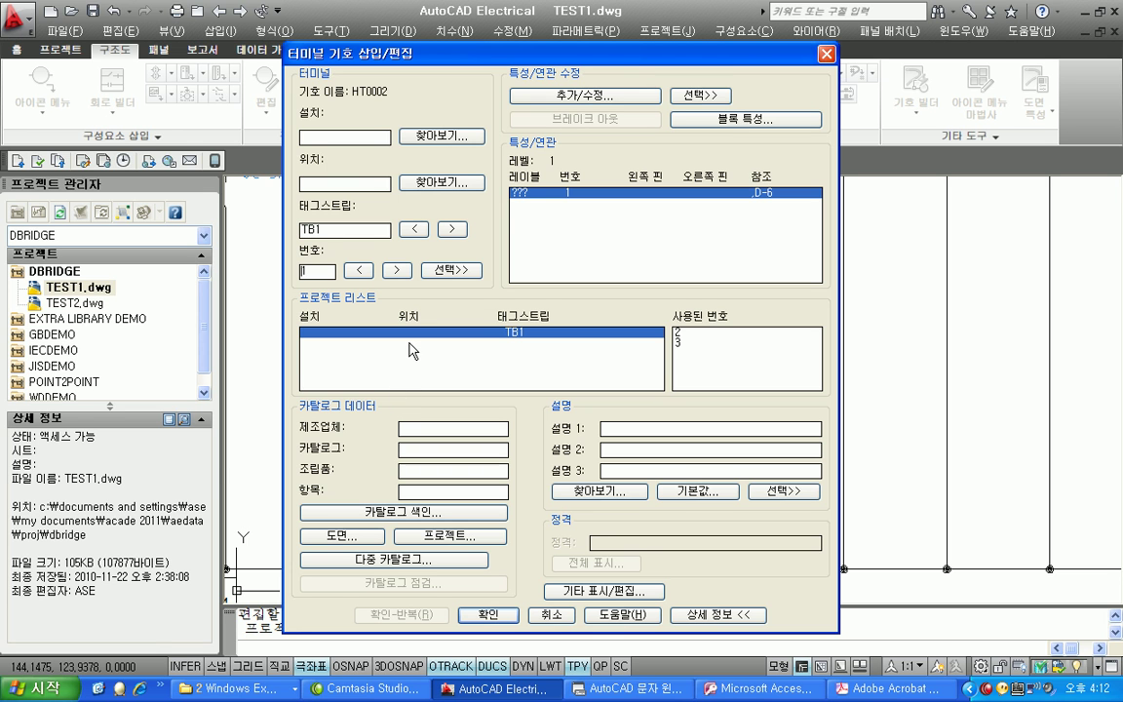
pyautogui.click(405, 513)
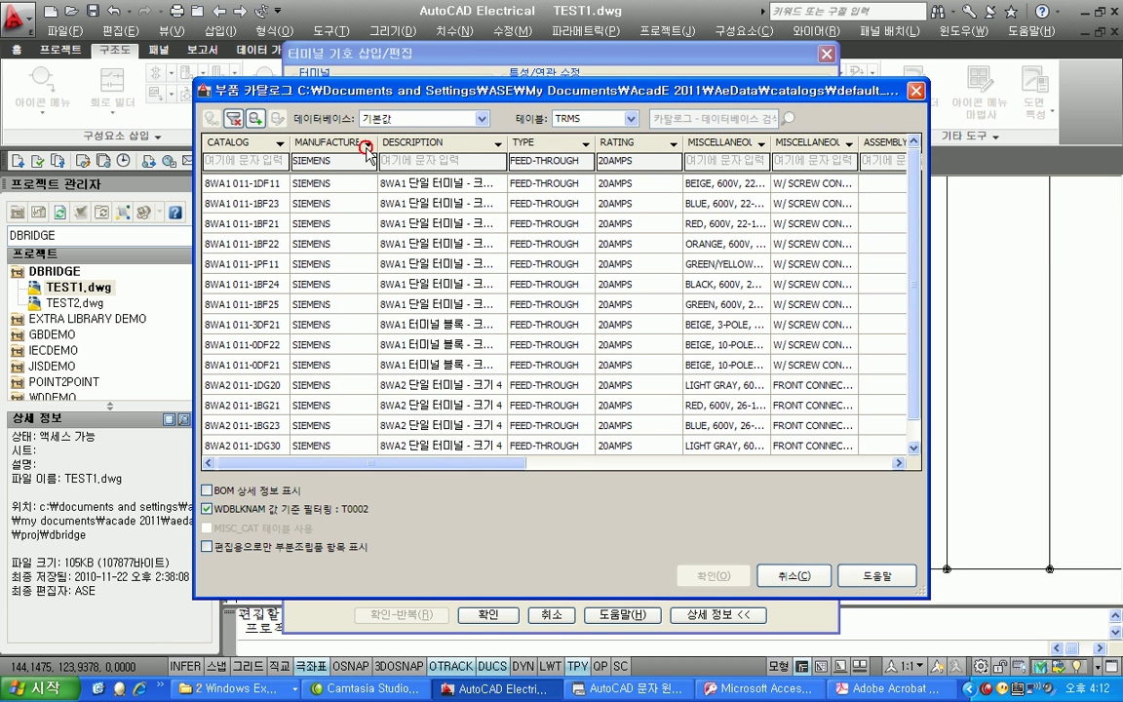
pyautogui.click(367, 142)
pyautogui.click(429, 398)
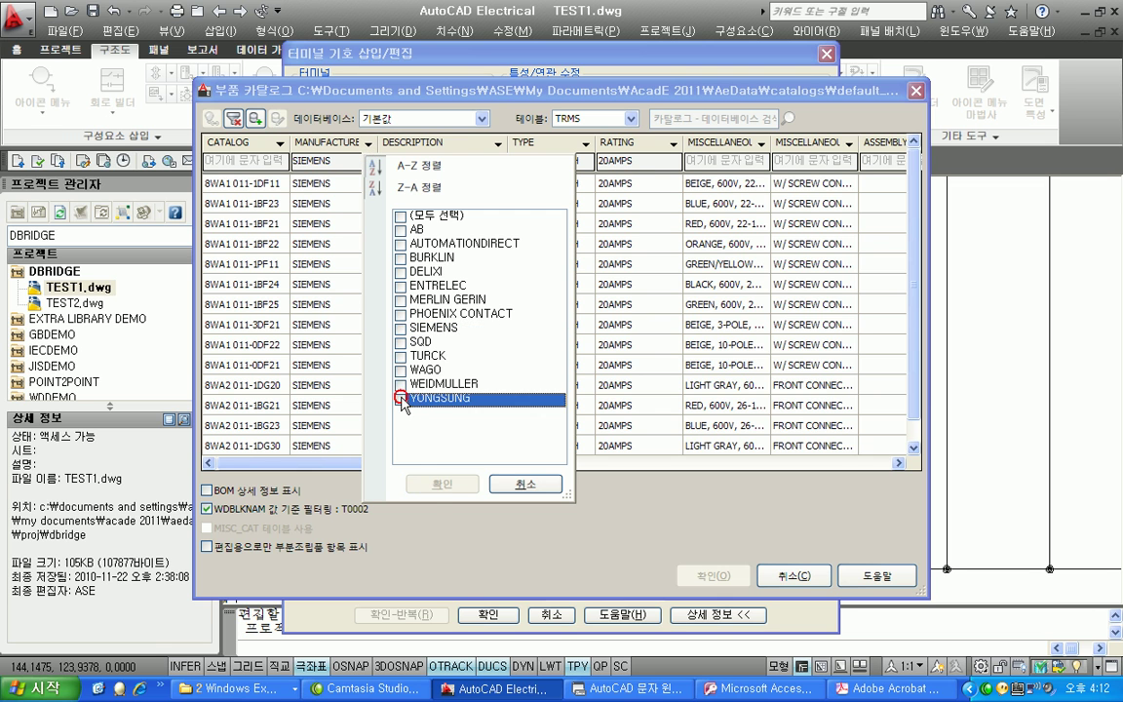
pyautogui.click(429, 484)
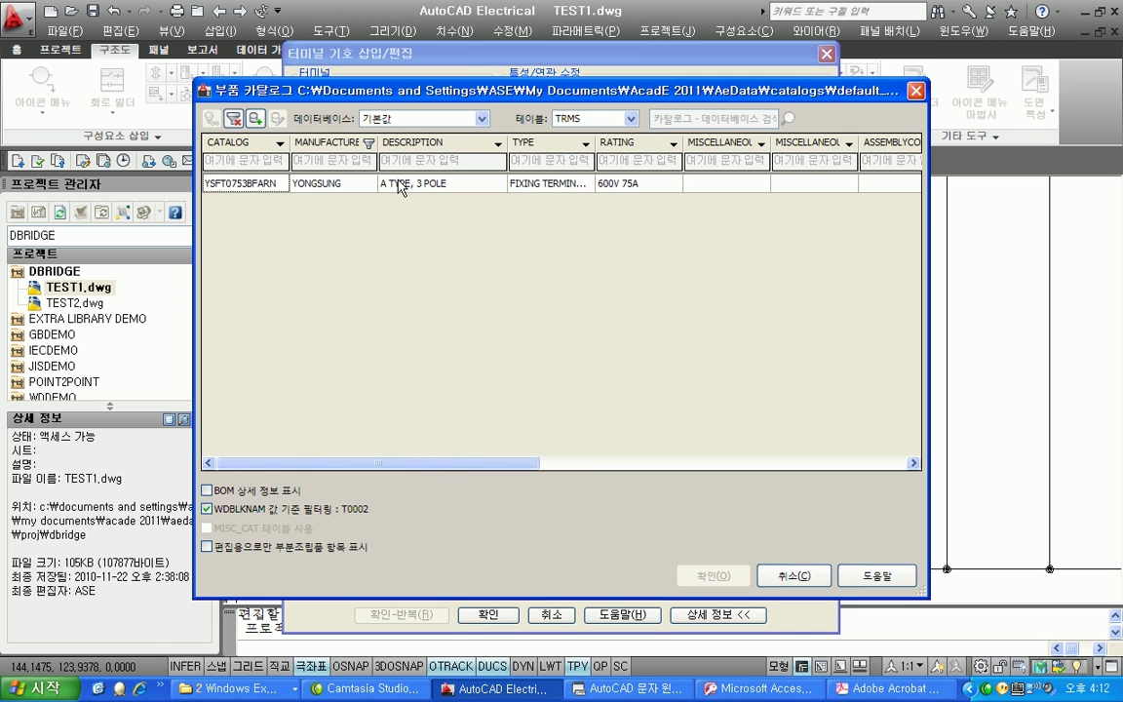
pyautogui.doubleClick(362, 183)
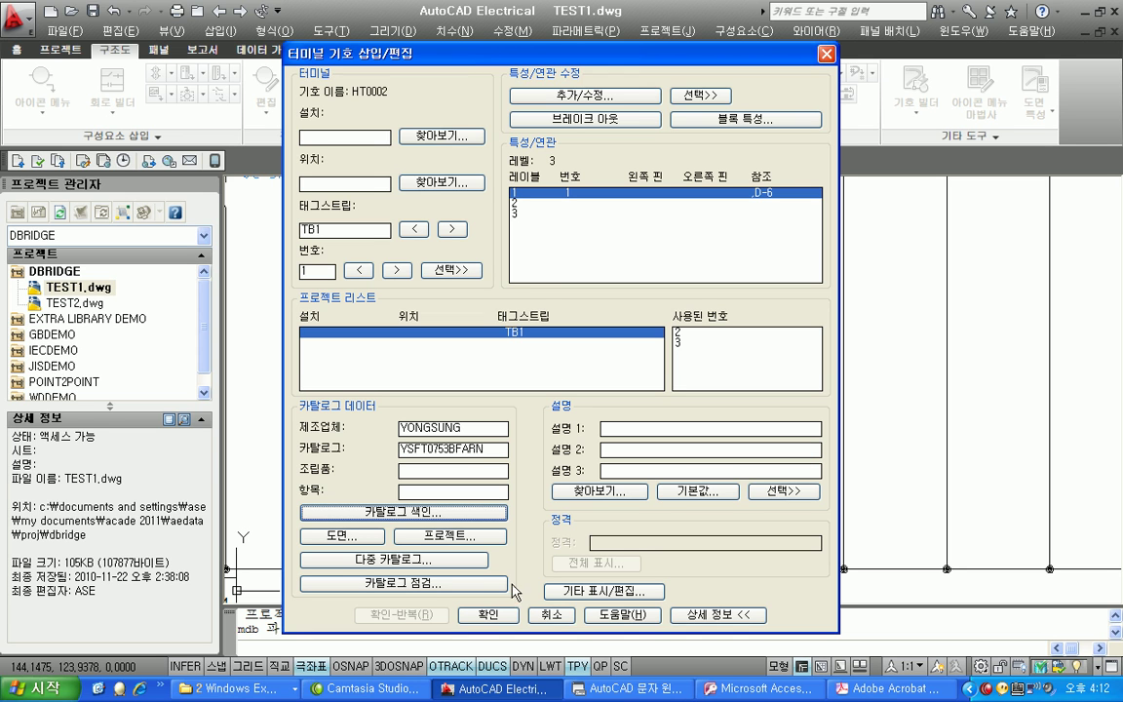
pyautogui.click(491, 615)
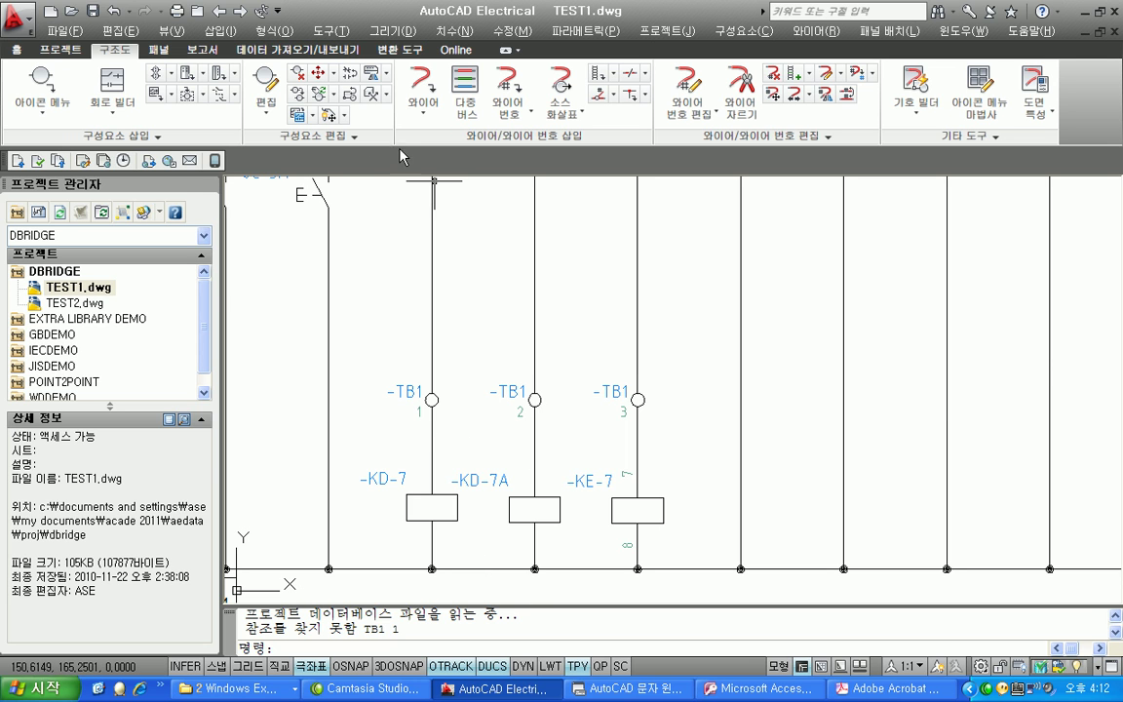
# - Associate TB1 terminals 2 and 3 with terminal 1 as the master terminal
pyautogui.click(346, 136)
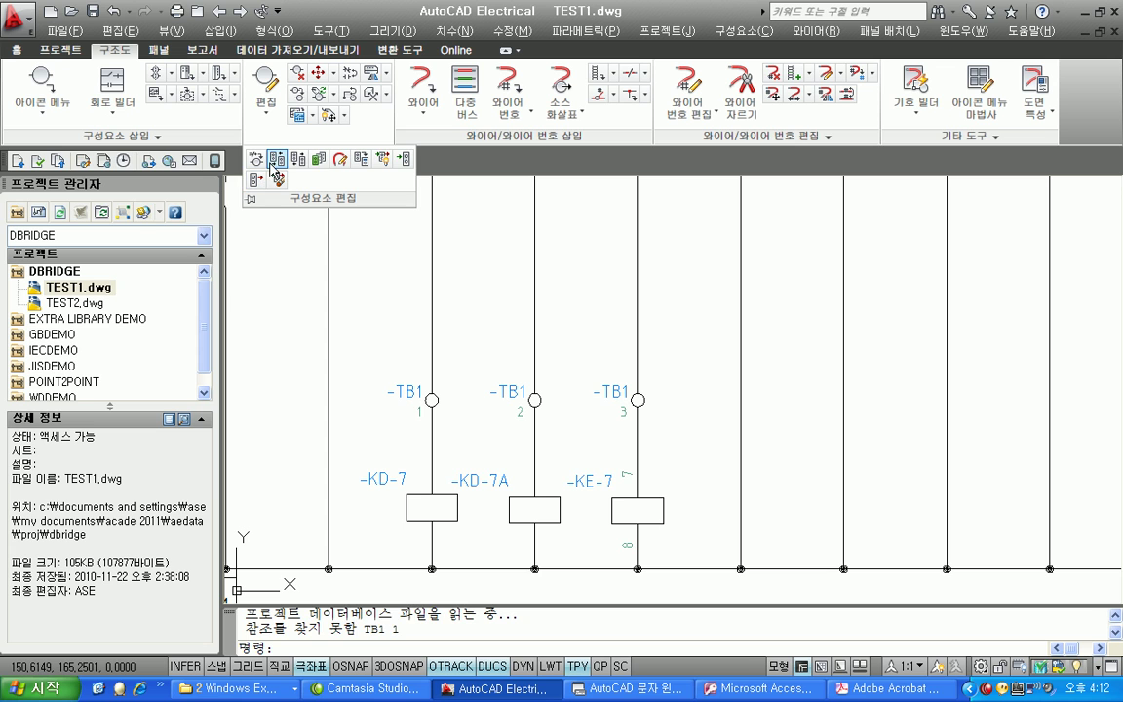
pyautogui.click(275, 162)
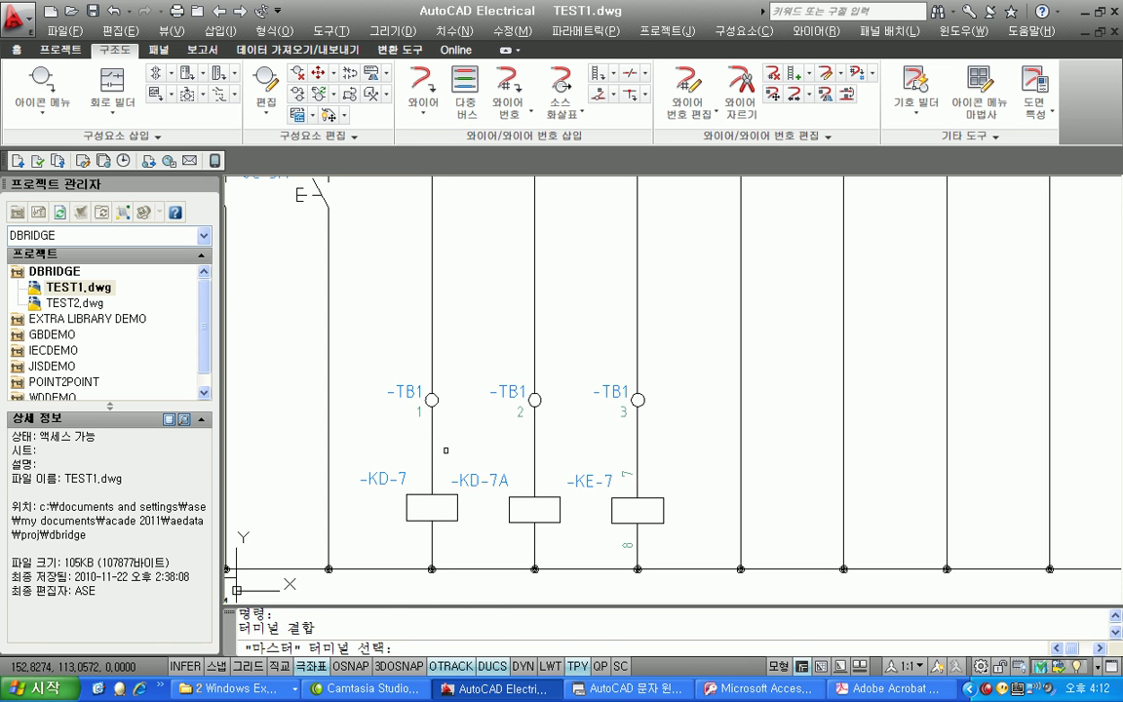
pyautogui.click(429, 399)
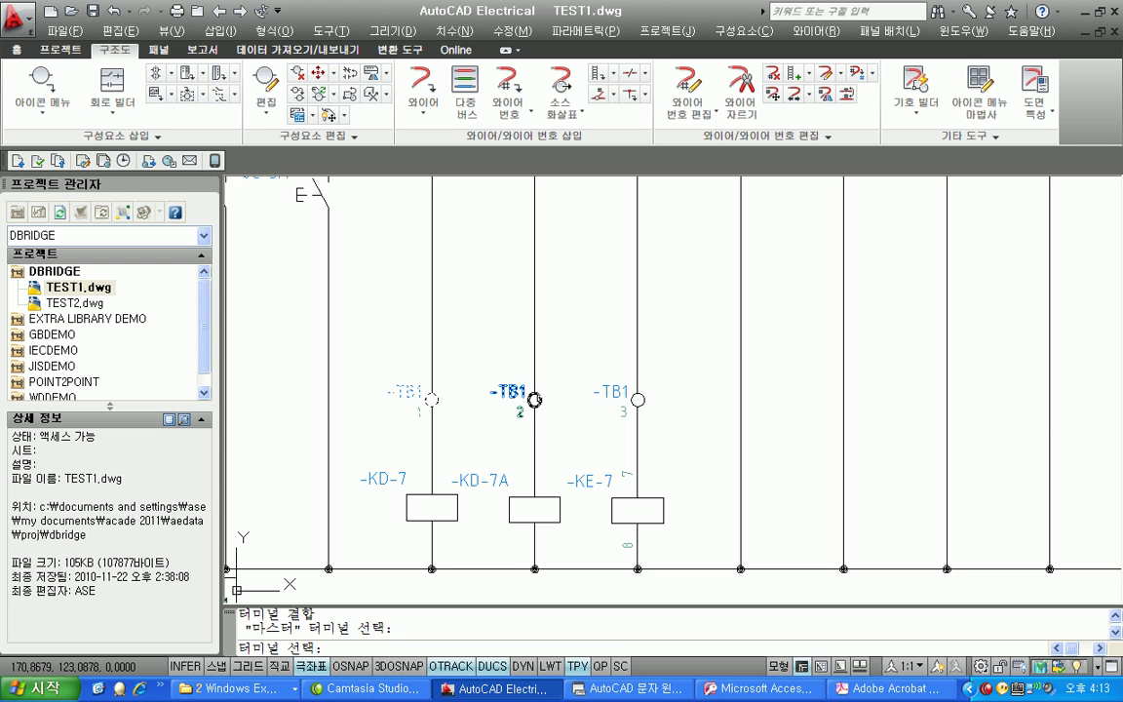
pyautogui.click(535, 400)
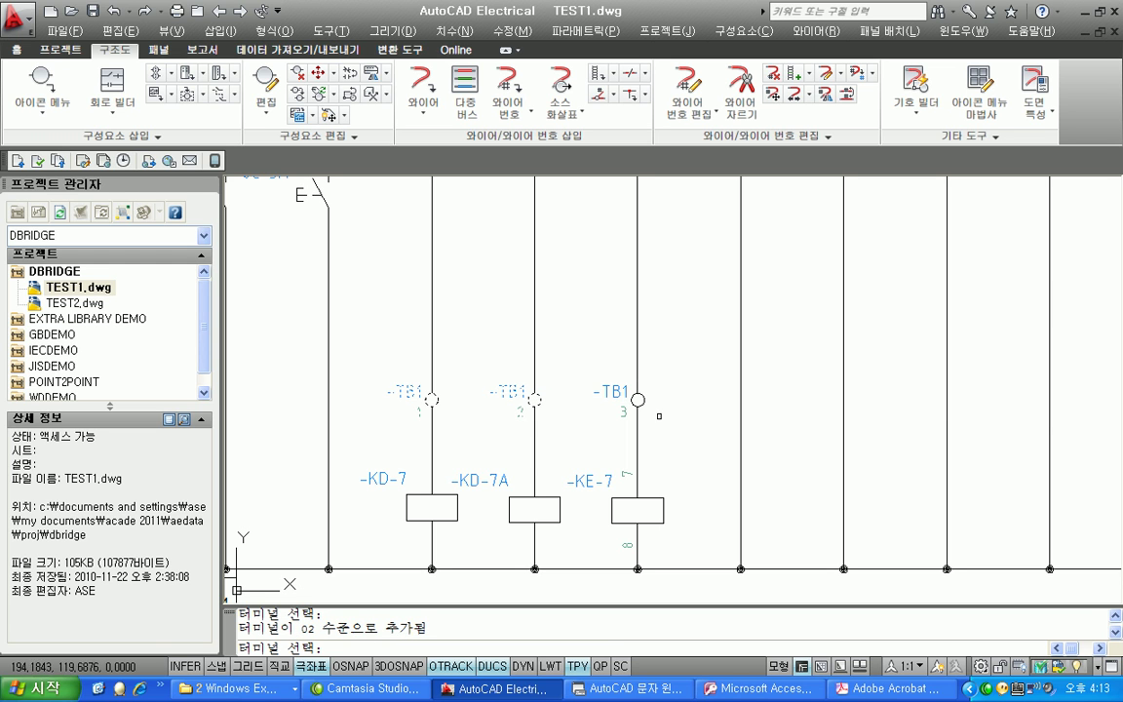
pyautogui.click(639, 399)
pyautogui.press('Return')
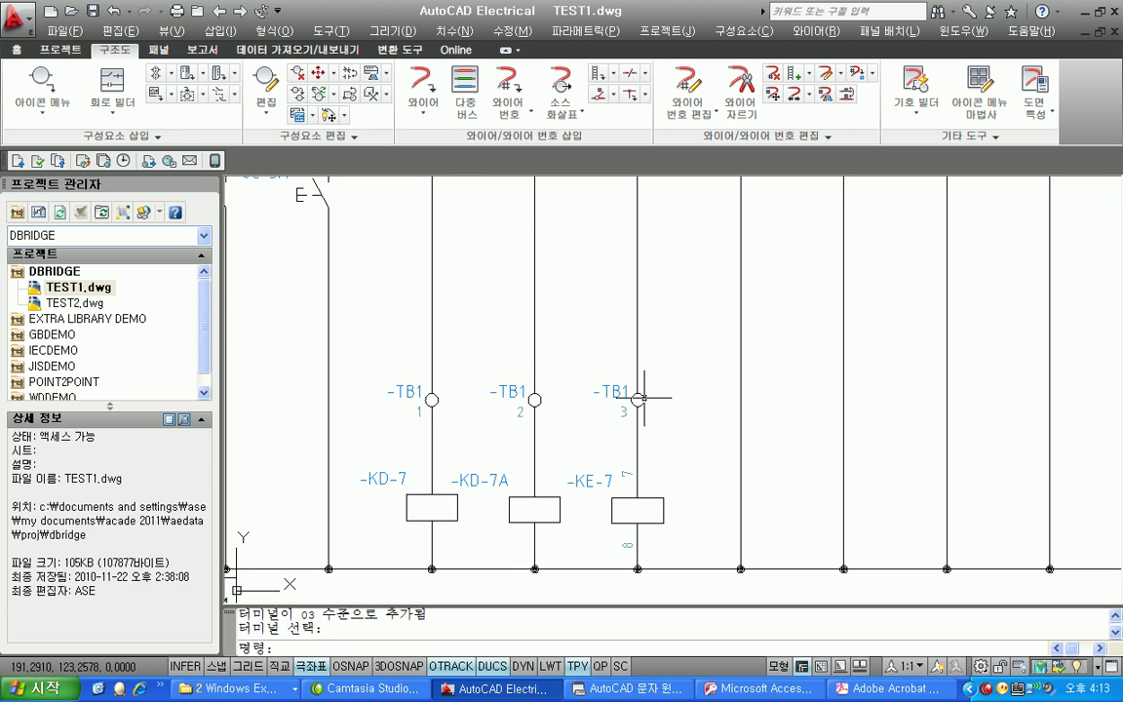
# - Examine the level associations of TB1 terminal 1 in its properties and in the terminal strip association list
pyautogui.click(265, 89)
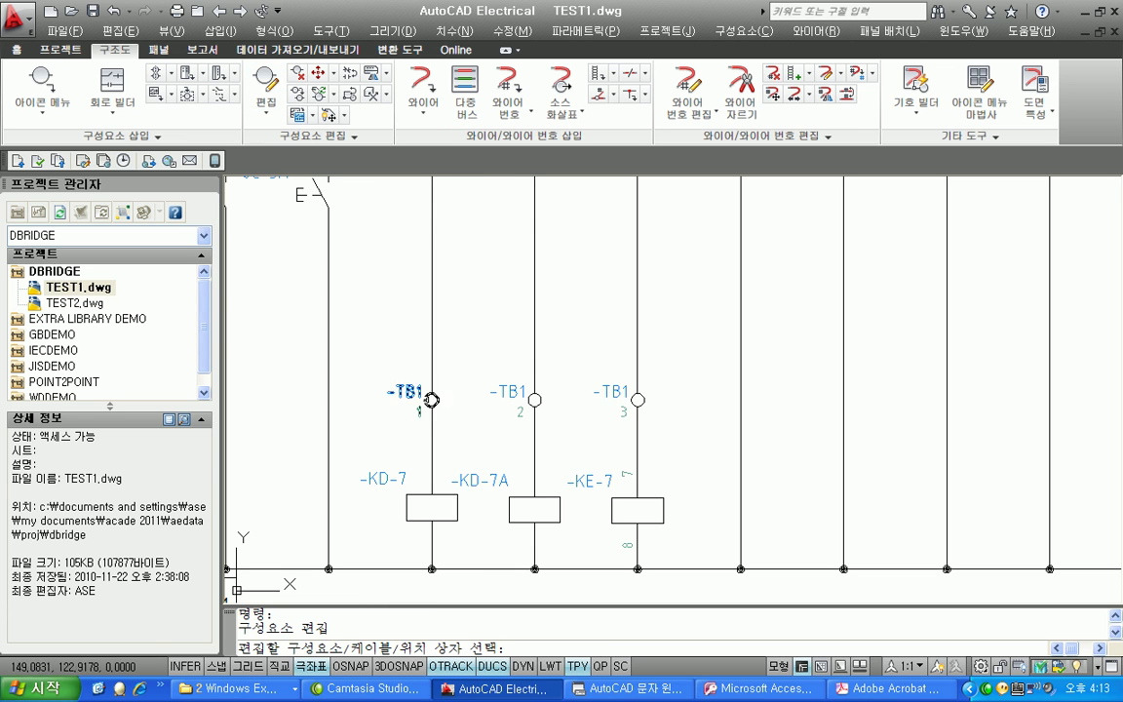
pyautogui.click(407, 395)
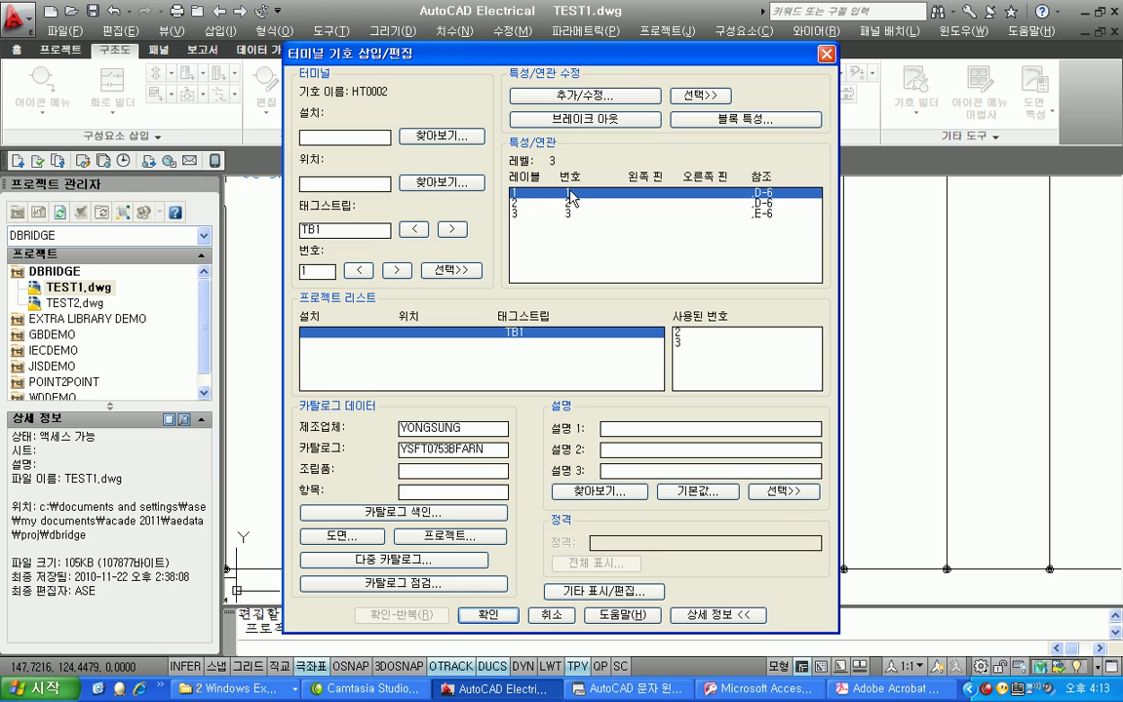
pyautogui.click(583, 97)
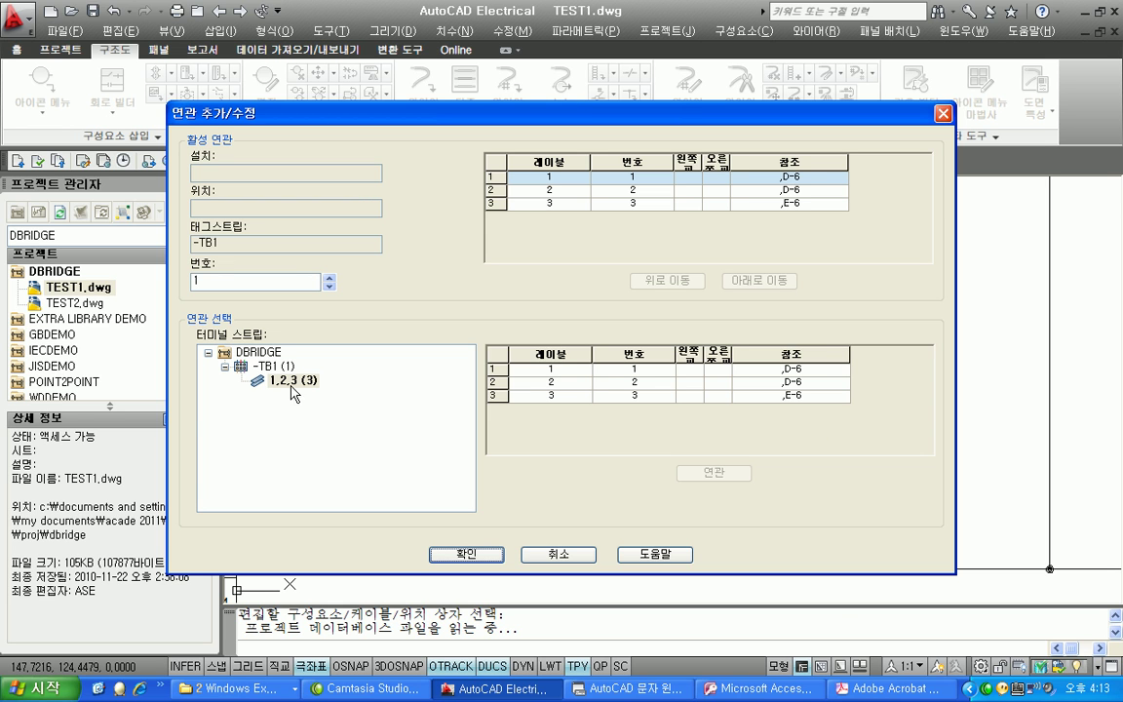
pyautogui.click(466, 553)
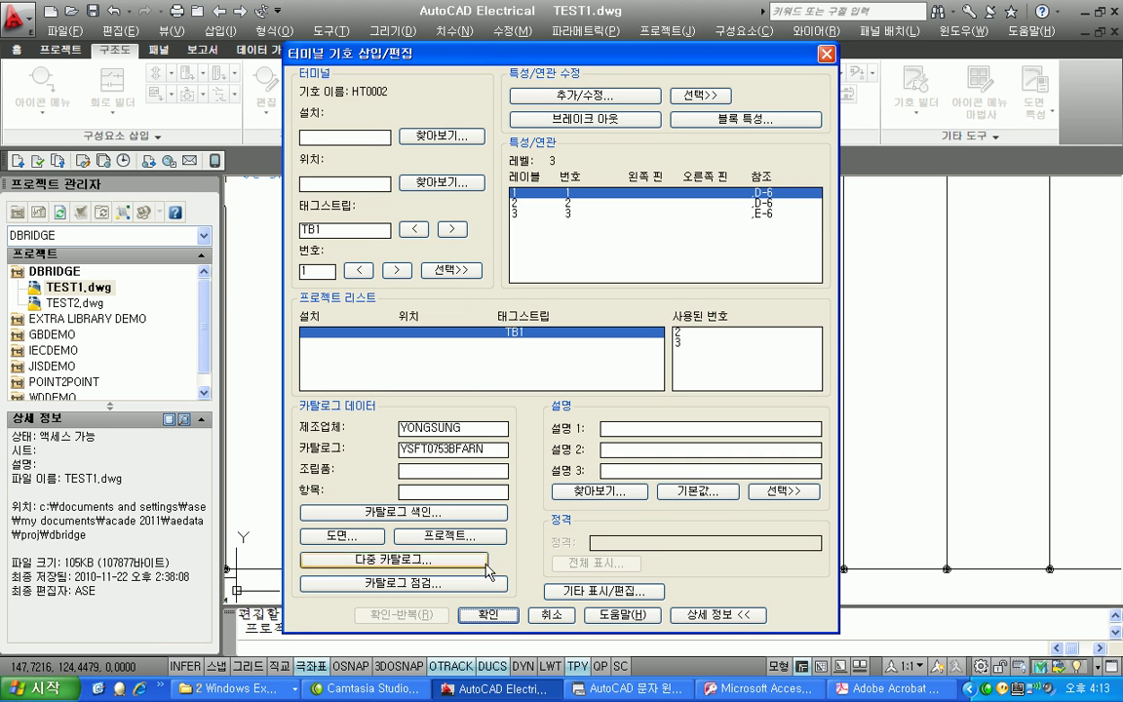
pyautogui.click(488, 615)
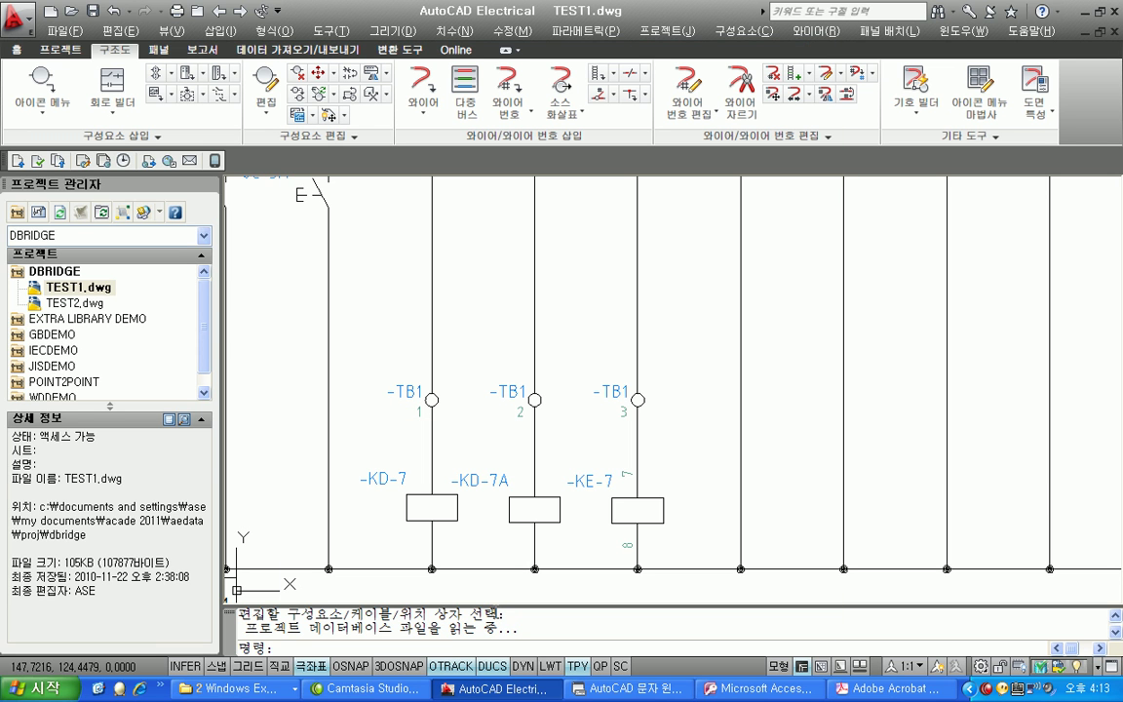